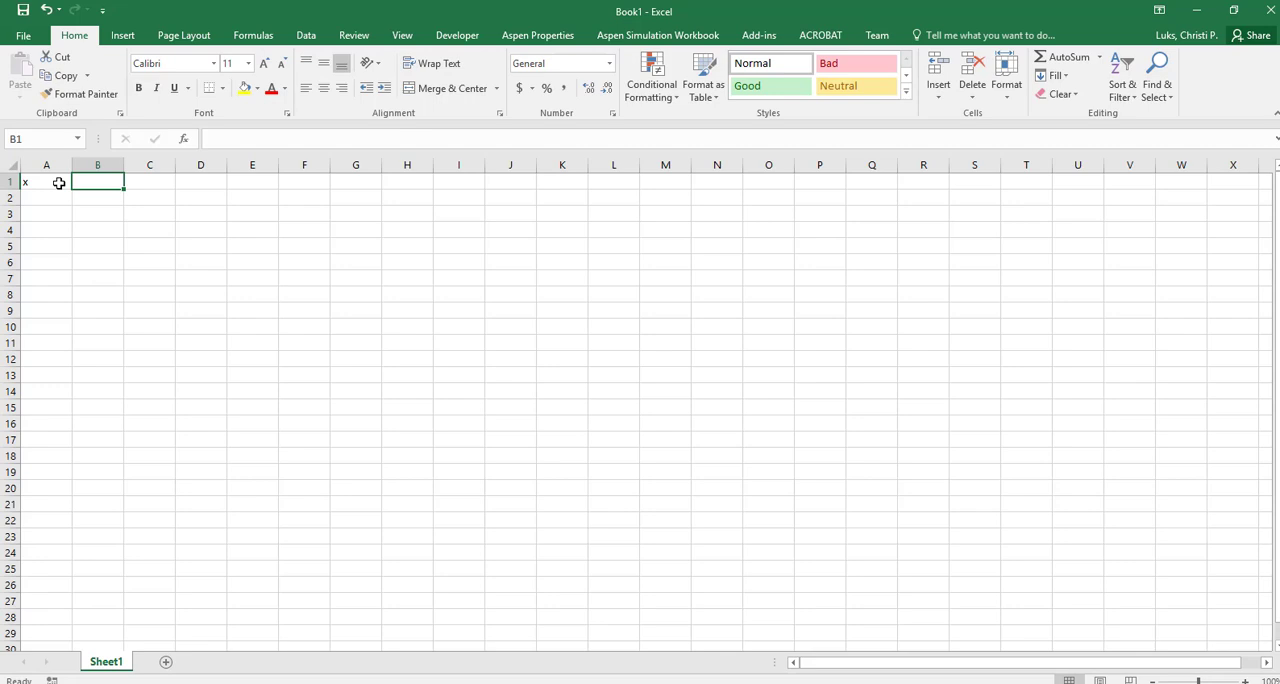
Enter the column heading "x/3 - exp(-x2)" in cell B1
{"action": "type", "text": "x"}
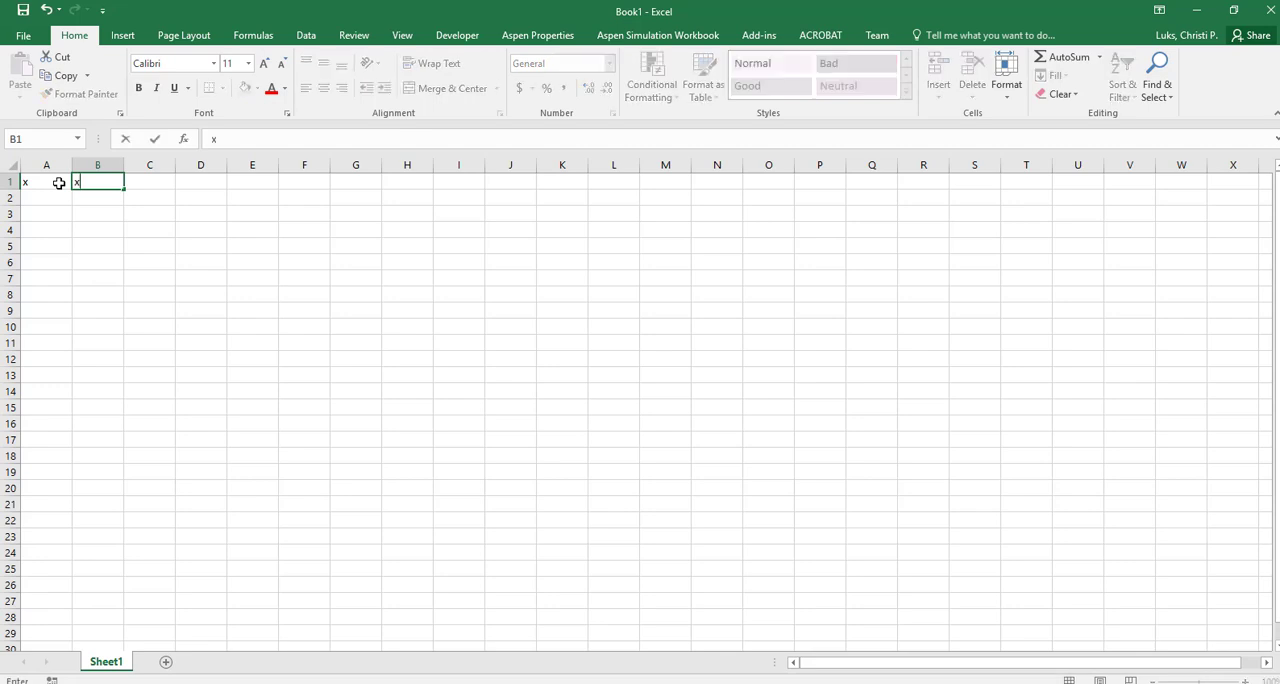
{"action": "type", "text": "/3 - exp(-x2)"}
{"action": "key", "text": "Return"}
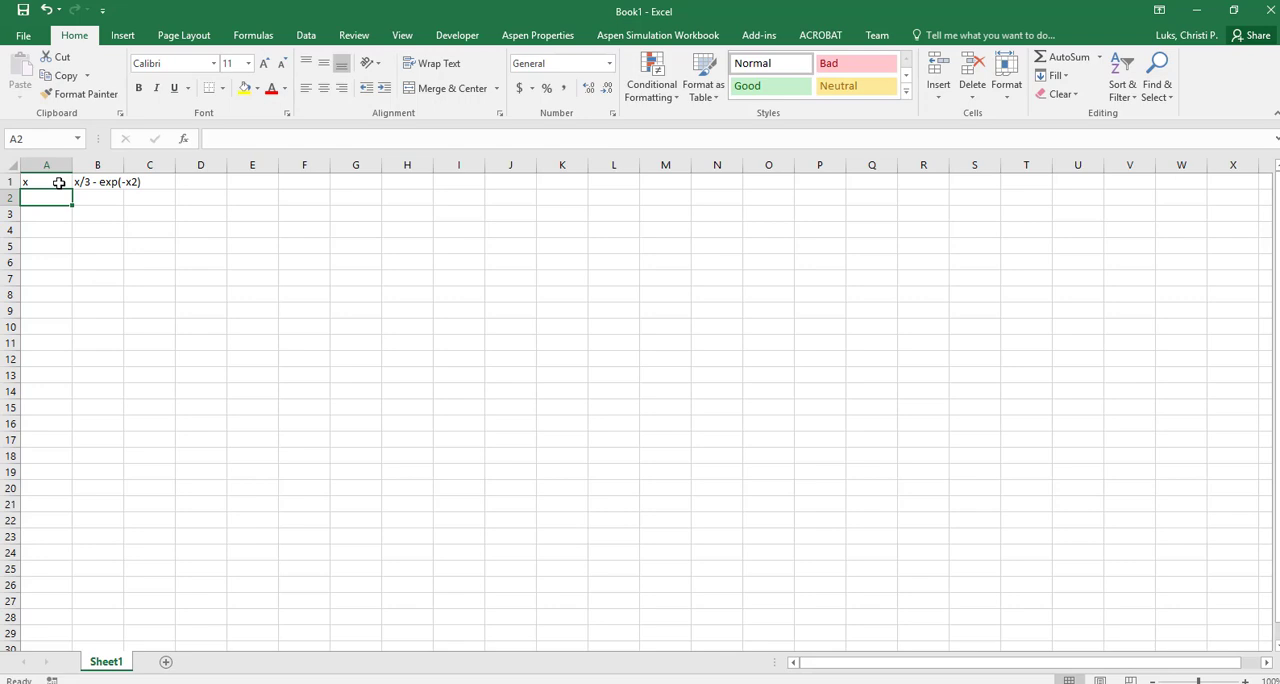
Enter 0, 0.2 and 0.4 in A2:A4 and extend the series down to 2.8 in A16
{"action": "type", "text": "0"}
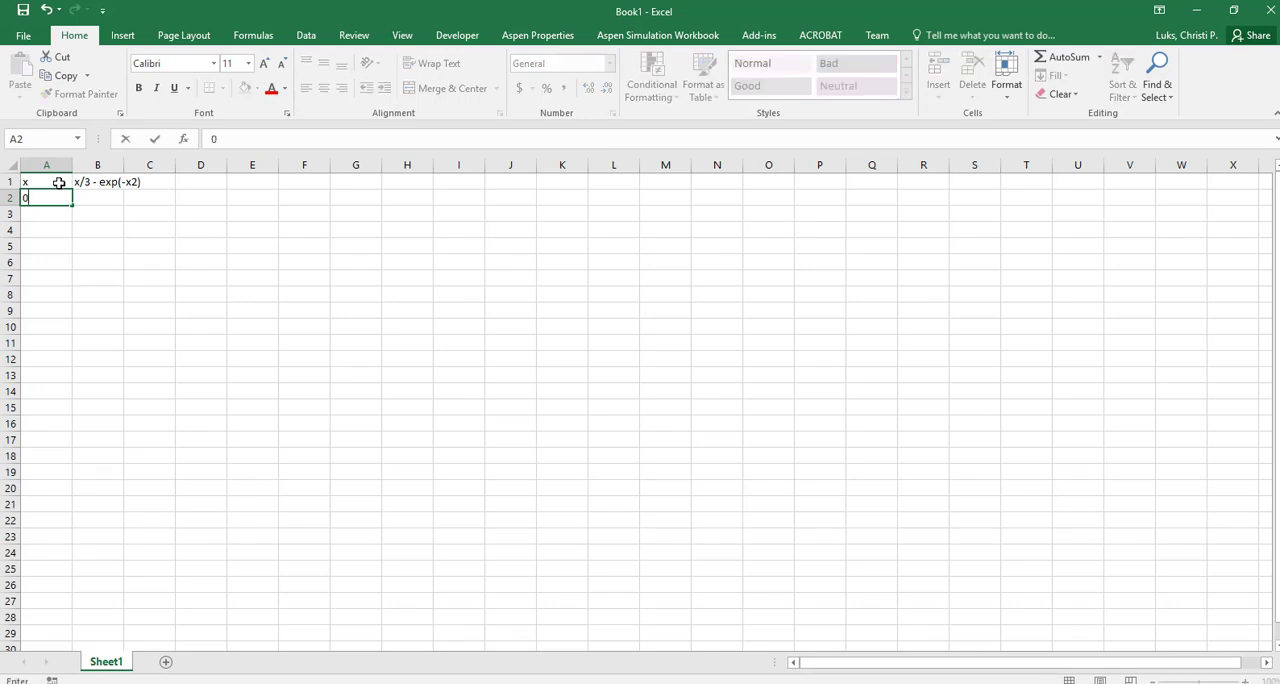
{"action": "key", "text": "Return"}
{"action": "type", "text": "0.2"}
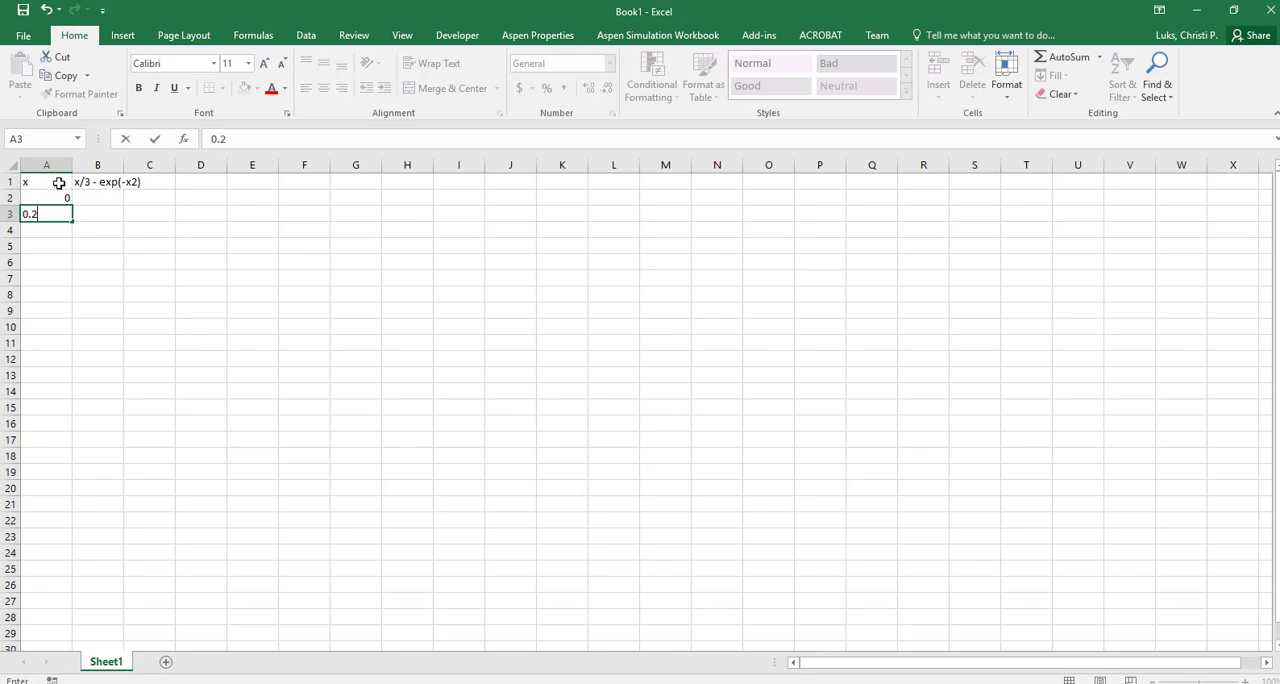
{"action": "key", "text": "Return"}
{"action": "type", "text": "0.4"}
{"action": "key", "text": "Return"}
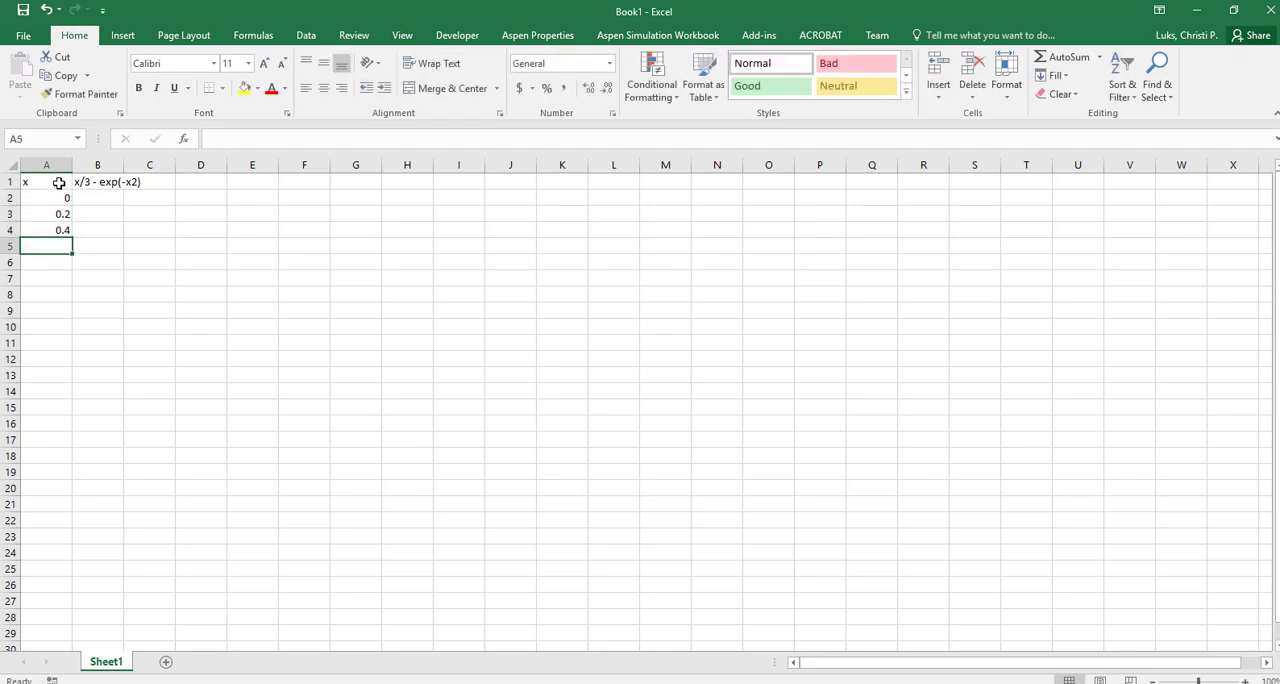
{"action": "left_click_drag", "start_coordinate": [63, 197], "coordinate": [52, 246]}
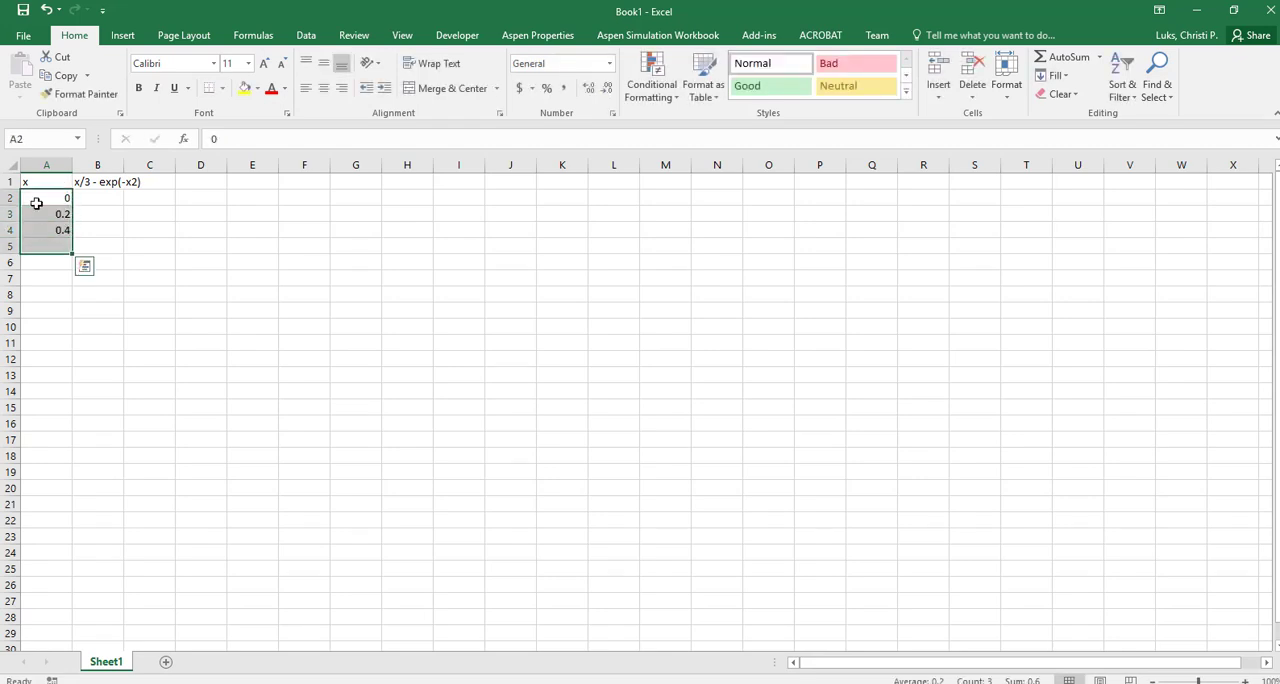
{"action": "left_click_drag", "start_coordinate": [36, 203], "coordinate": [83, 434]}
Enter the formula =A2/3-exp(-A2*A2) in cell B2
{"action": "left_click_drag", "start_coordinate": [88, 204], "coordinate": [86, 200]}
{"action": "type", "text": "="}
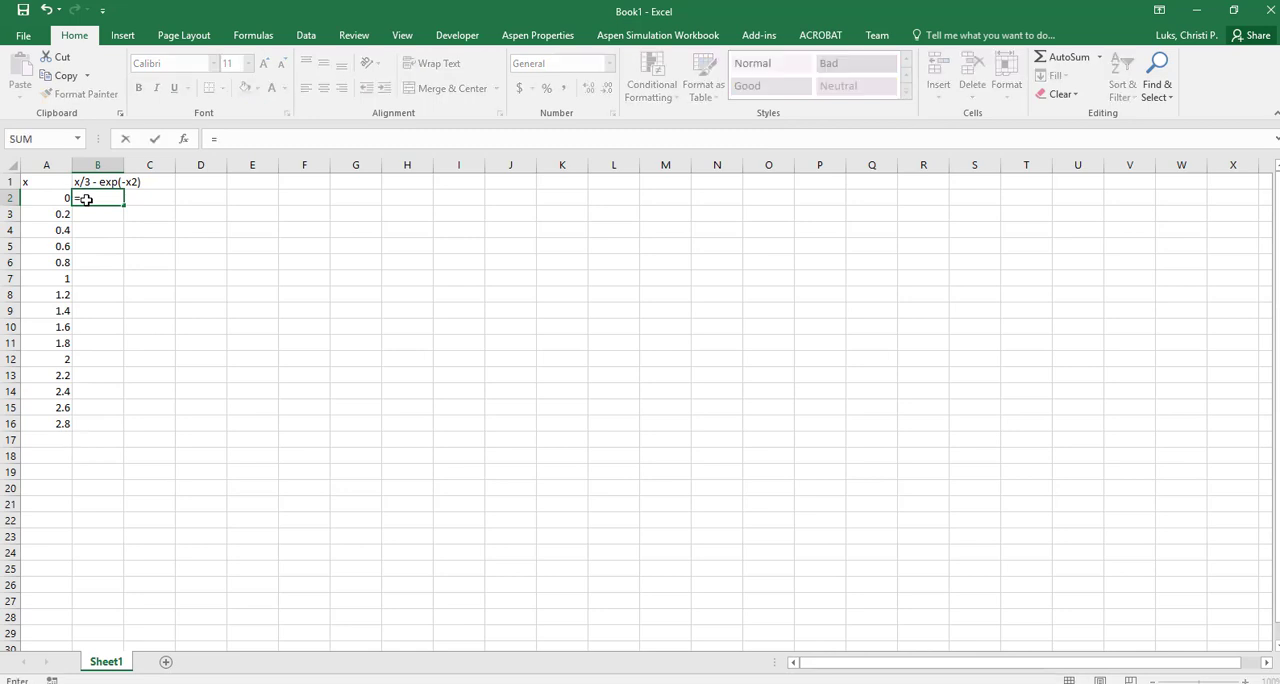
{"action": "key", "text": "Left"}
{"action": "type", "text": "/3"}
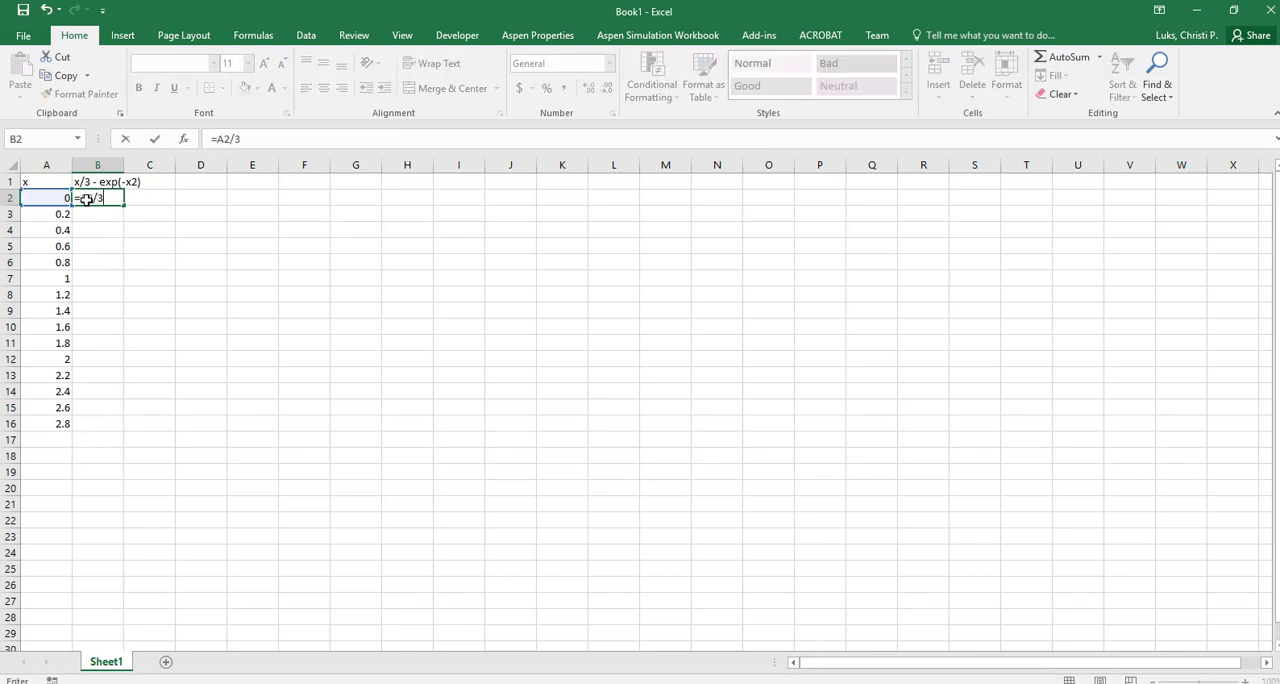
{"action": "type", "text": "-exp"}
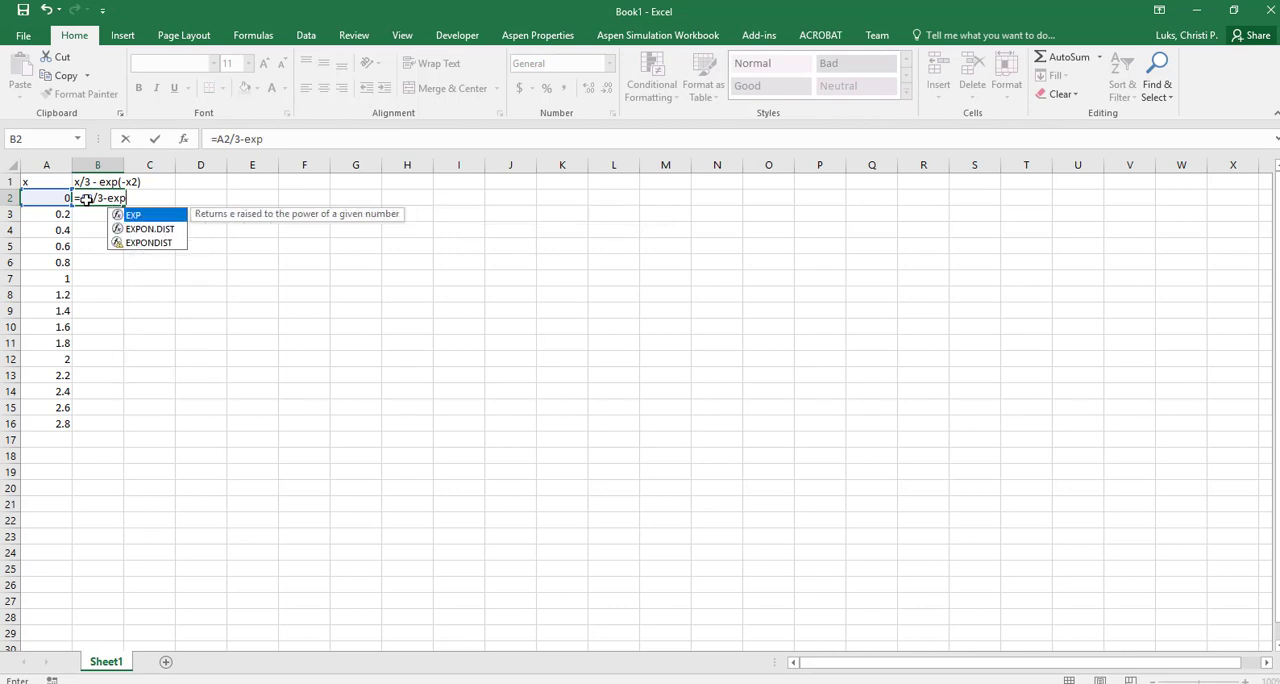
{"action": "type", "text": "("}
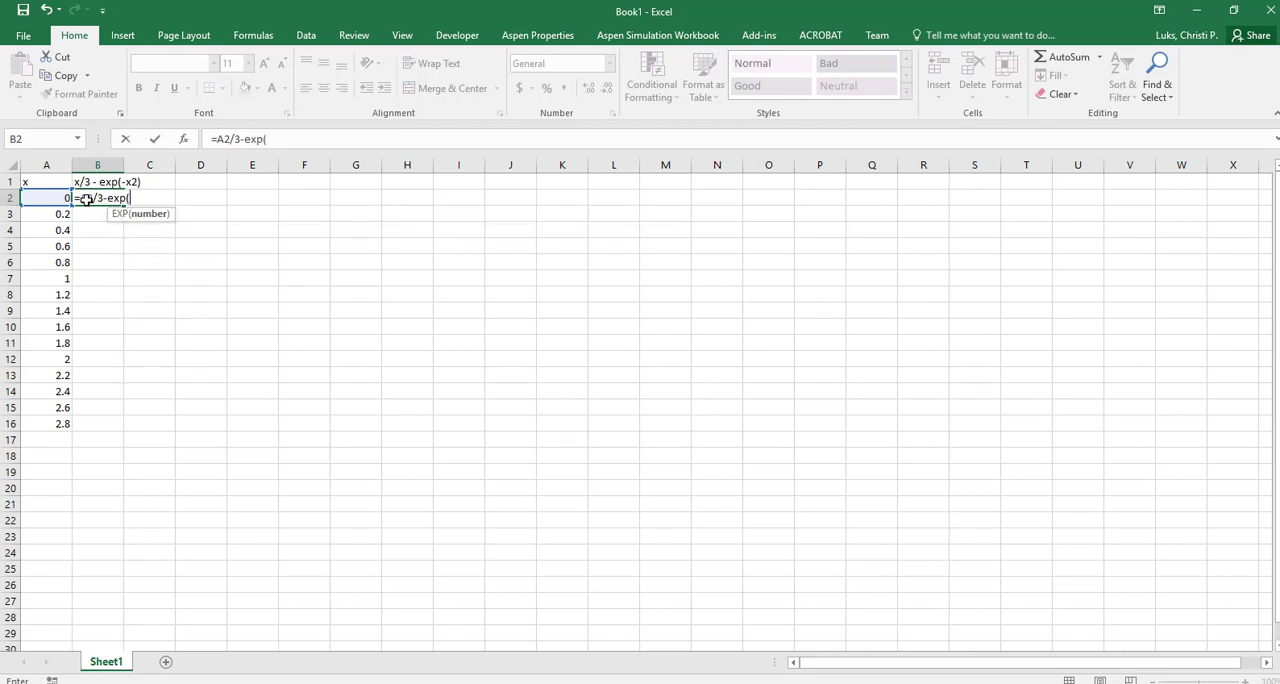
{"action": "type", "text": "-"}
{"action": "key", "text": "Left"}
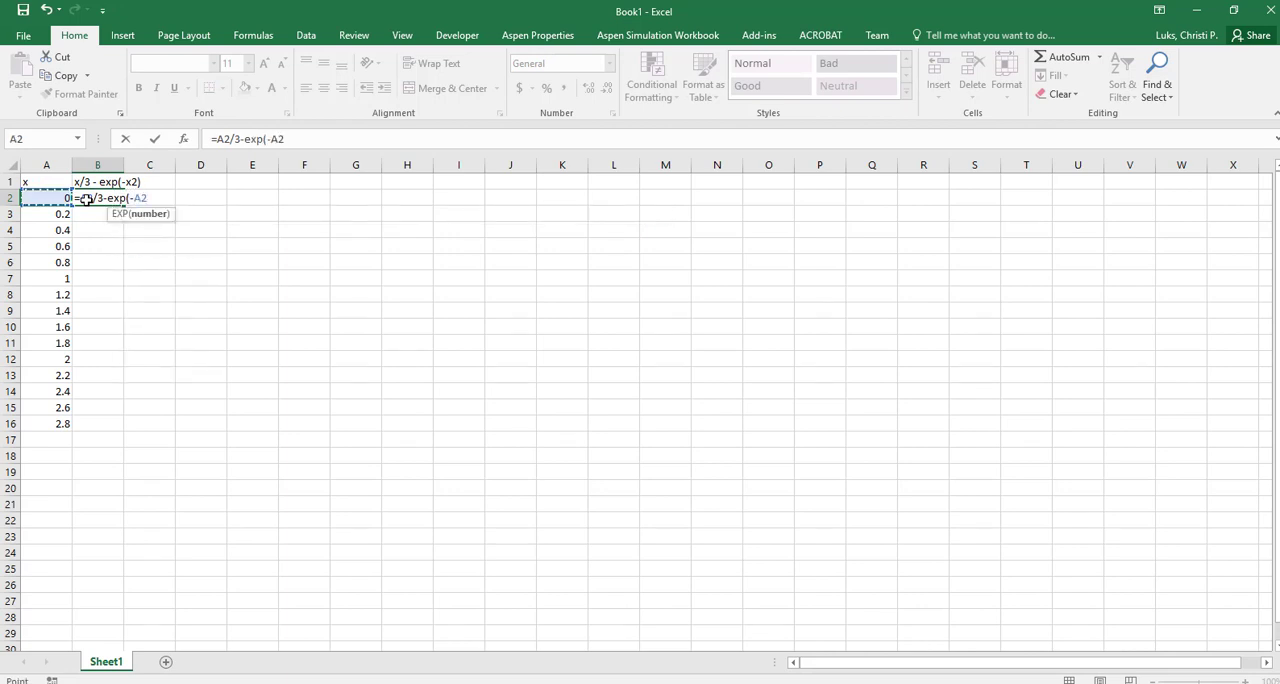
{"action": "type", "text": "*"}
{"action": "key", "text": "Left"}
{"action": "type", "text": ")"}
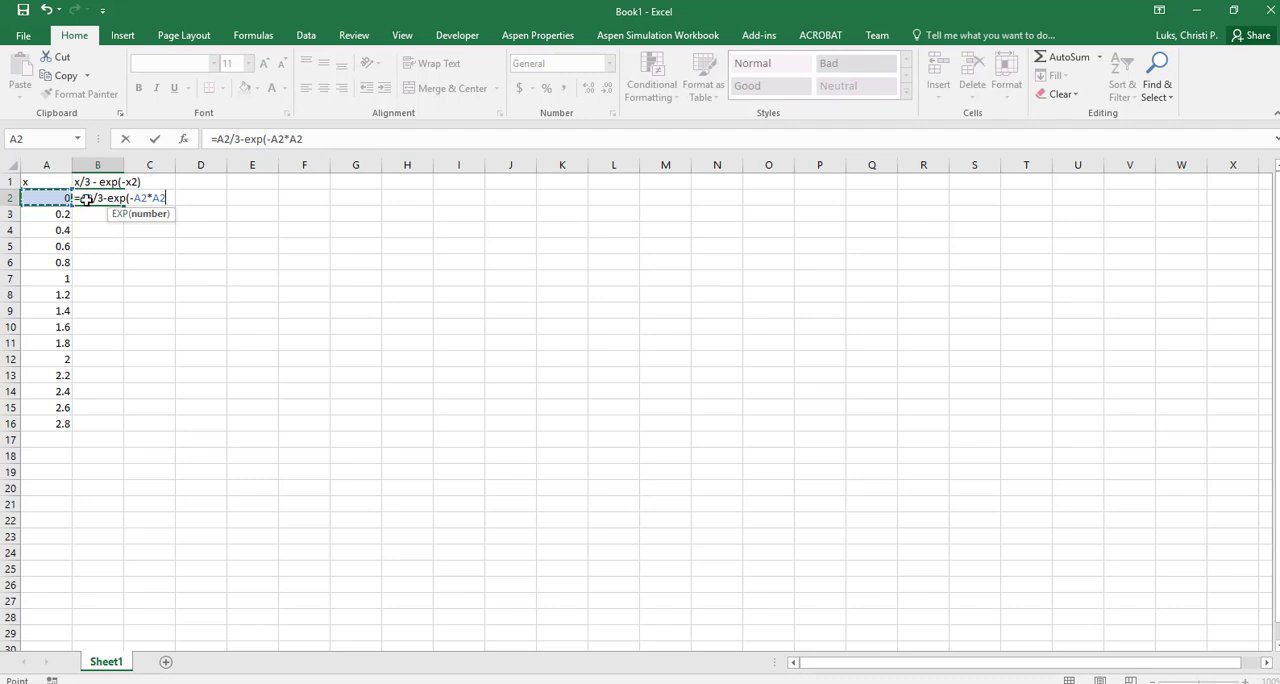
{"action": "key", "text": "Return"}
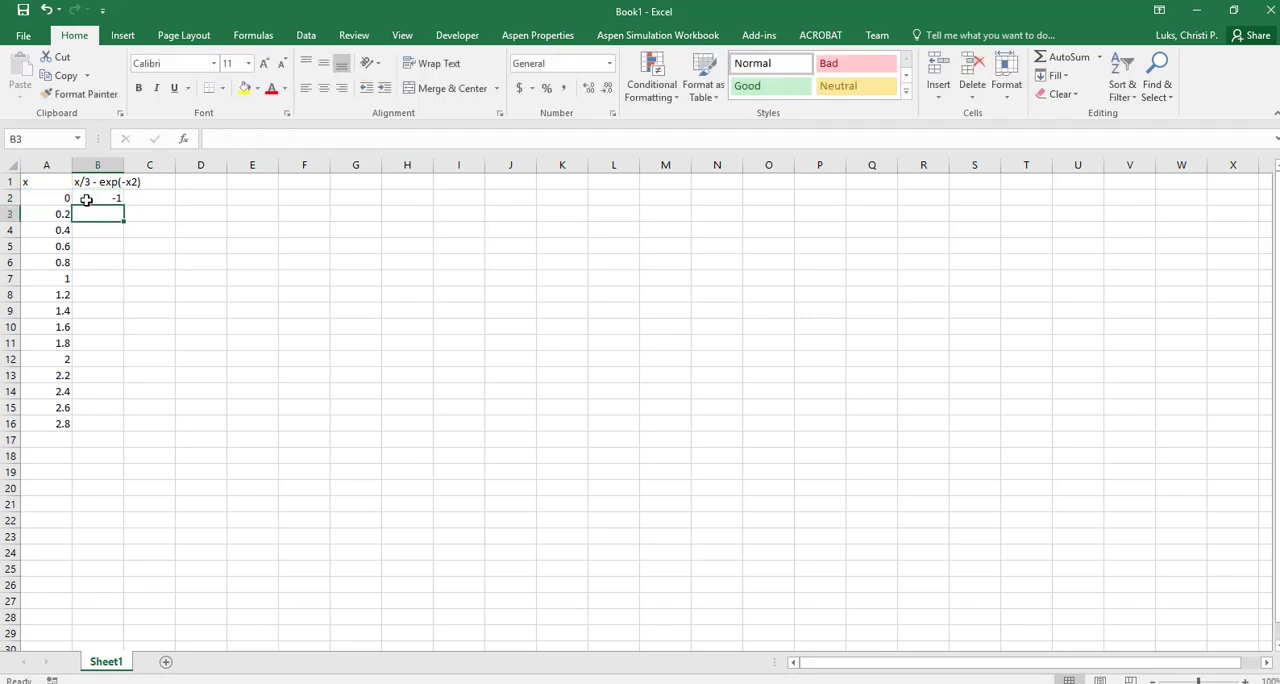
Copy the formula from B2 into cells B3:B16
{"action": "left_click", "coordinate": [88, 198]}
{"action": "key", "text": "ctrl+c"}
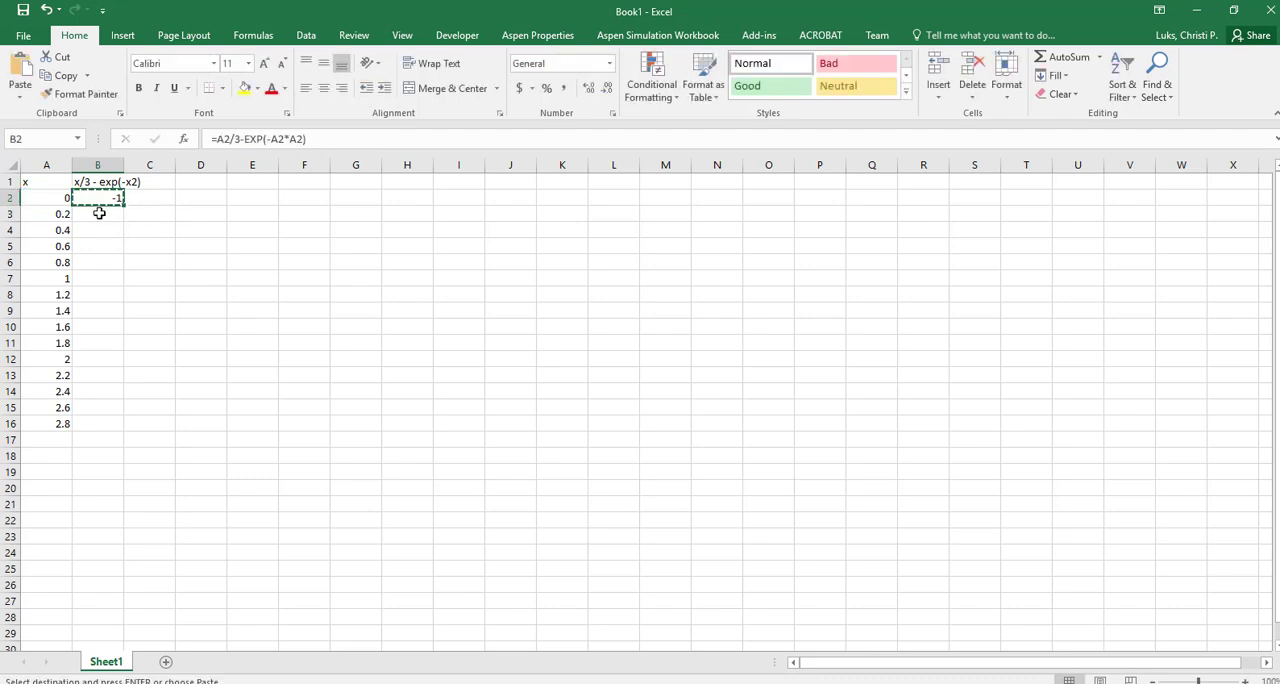
{"action": "left_click_drag", "start_coordinate": [97, 210], "coordinate": [101, 420]}
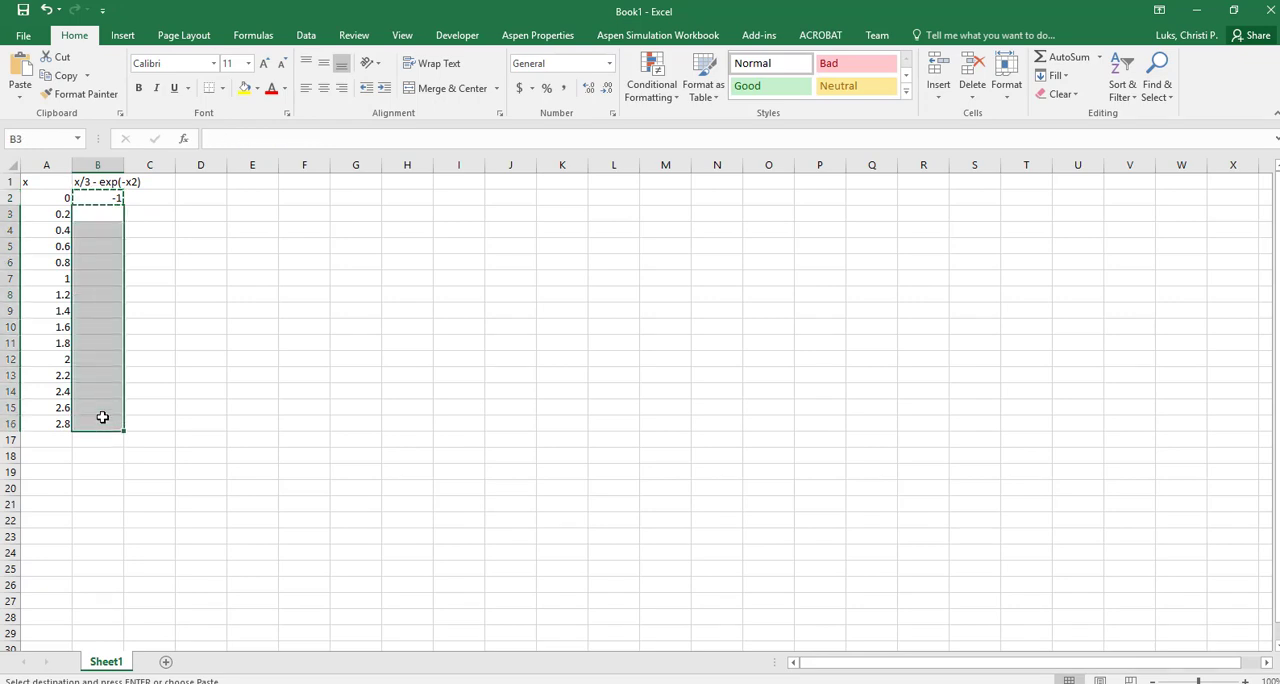
{"action": "key", "text": "ctrl+v"}
{"action": "left_click", "coordinate": [147, 341]}
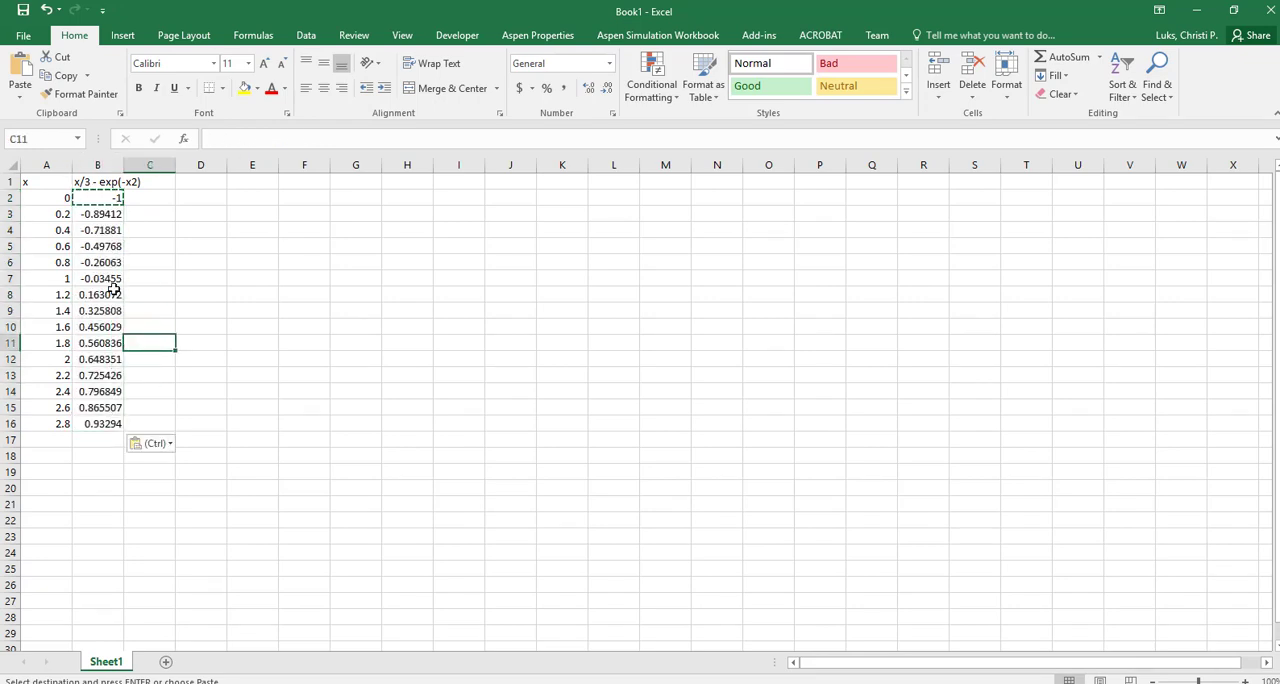
Highlight cells A7:B8, the rows for x = 1 and x = 1.2, with yellow fill
{"action": "left_click_drag", "start_coordinate": [100, 278], "coordinate": [42, 295]}
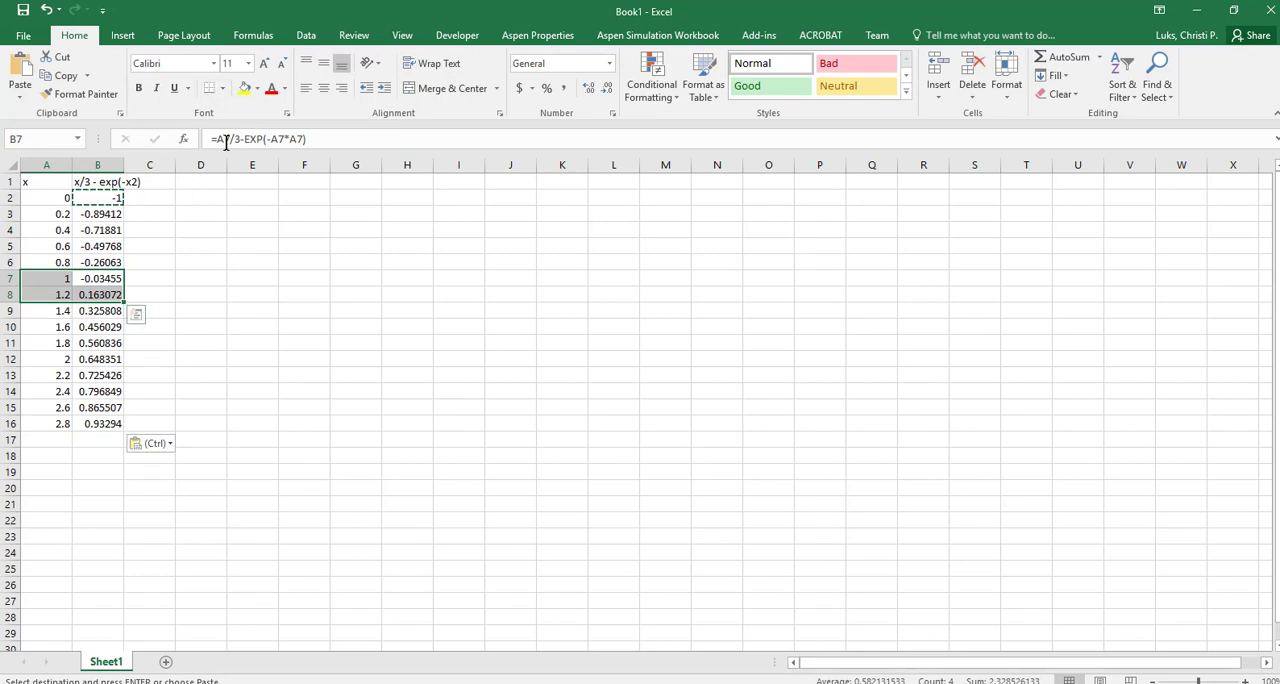
{"action": "left_click", "coordinate": [243, 88]}
{"action": "left_click", "coordinate": [163, 289]}
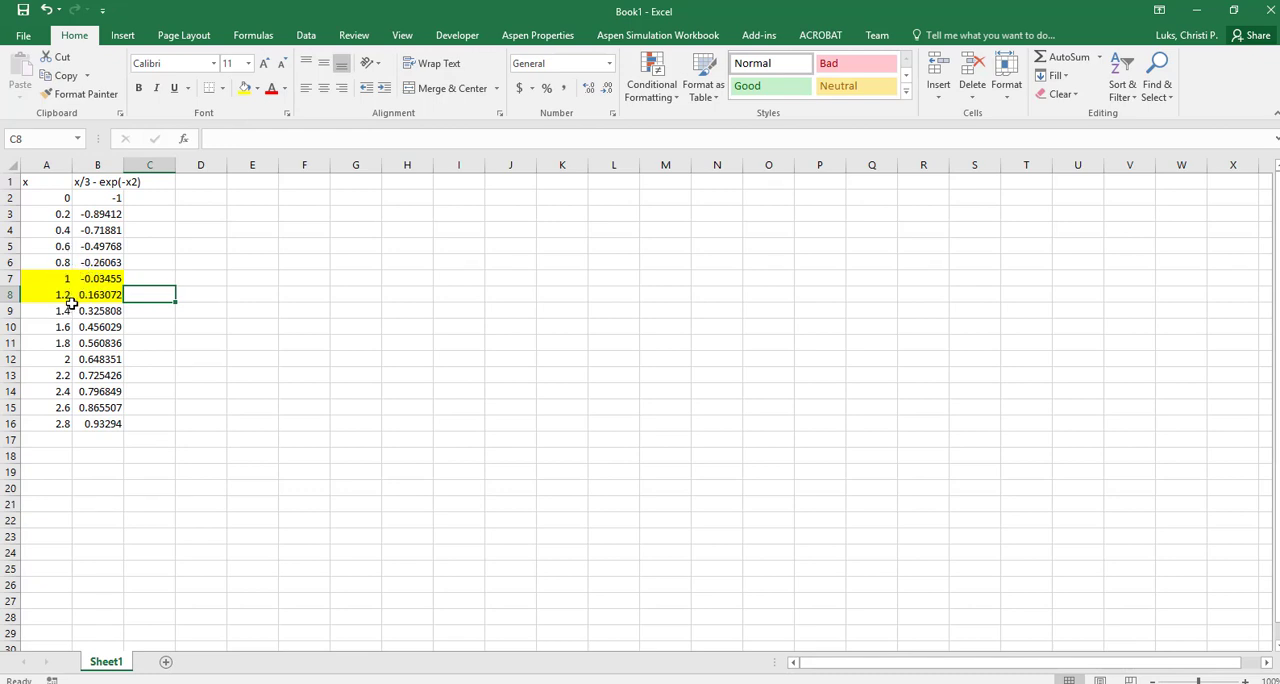
Enter the heading "Successive Substitution" in D1 and the starting value 1 in D2
{"action": "left_click", "coordinate": [191, 185]}
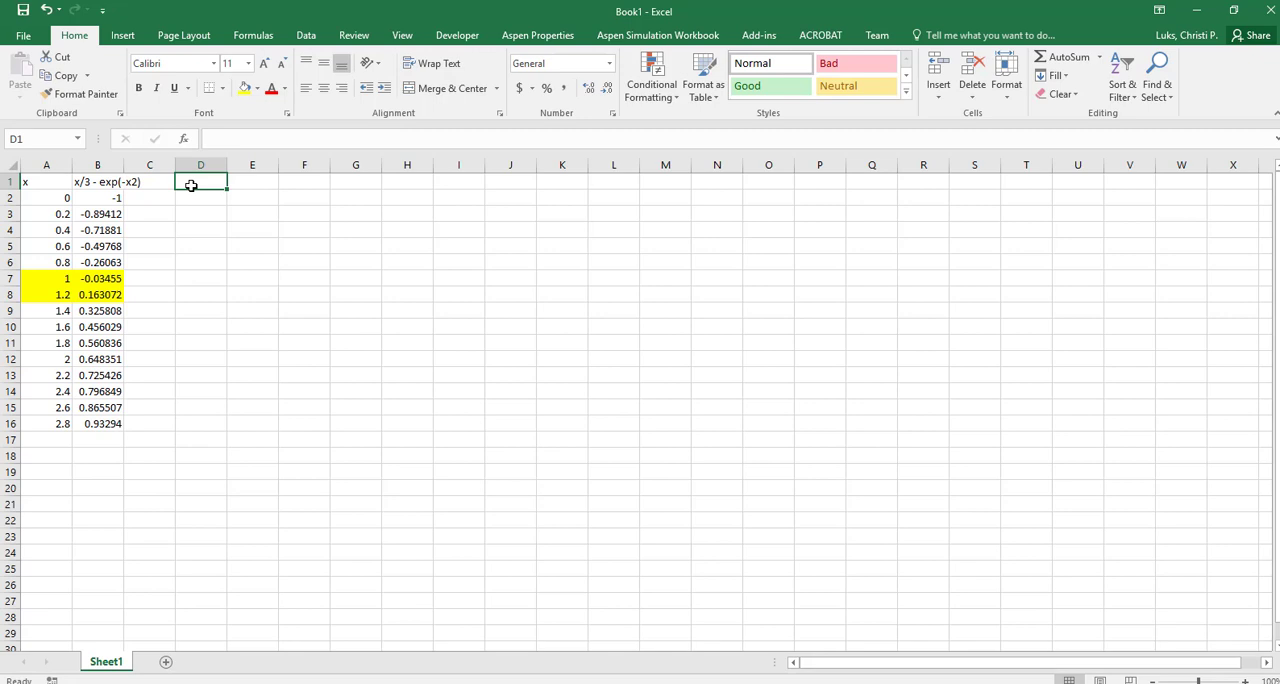
{"action": "type", "text": "Su"}
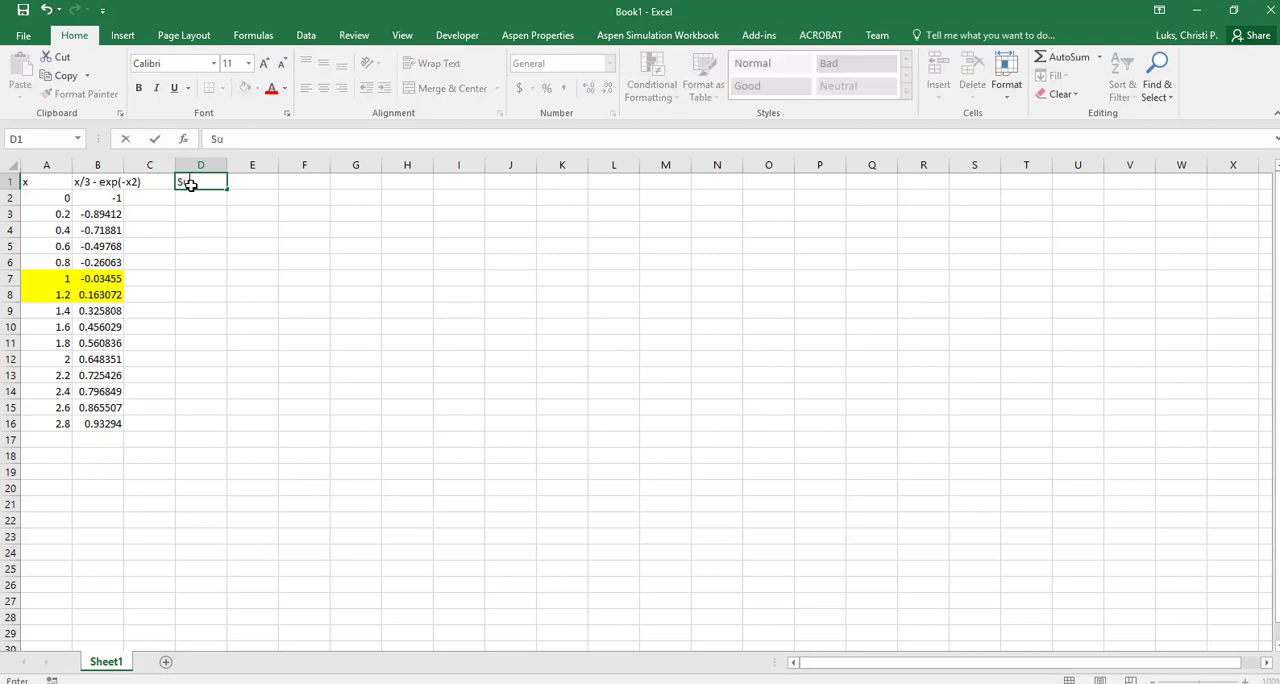
{"action": "type", "text": "ccessive Substitu"}
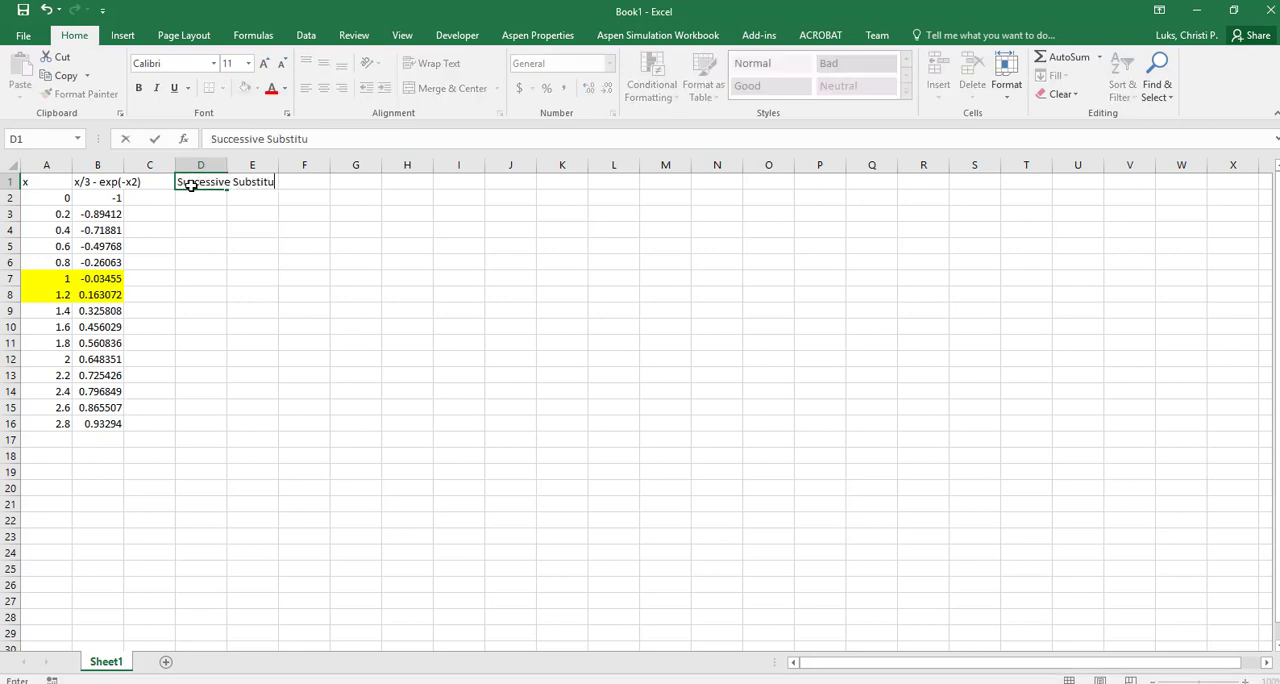
{"action": "type", "text": "tion"}
{"action": "key", "text": "Return"}
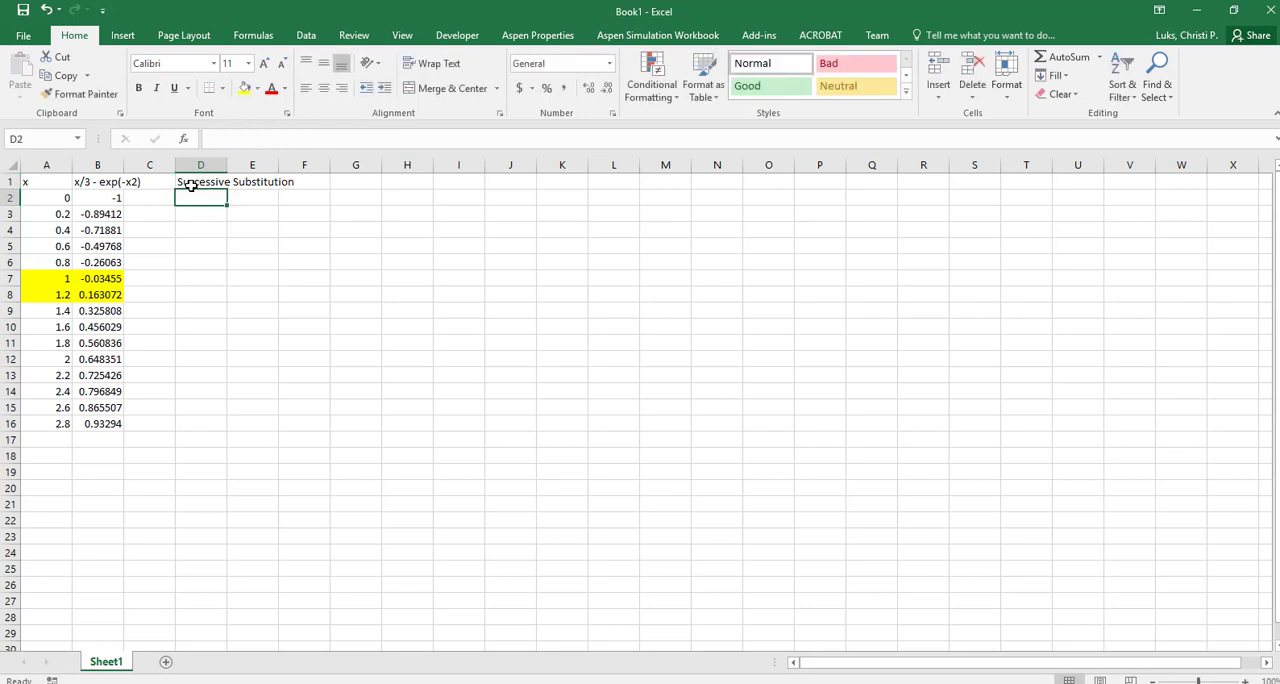
{"action": "type", "text": "1"}
{"action": "key", "text": "Return"}
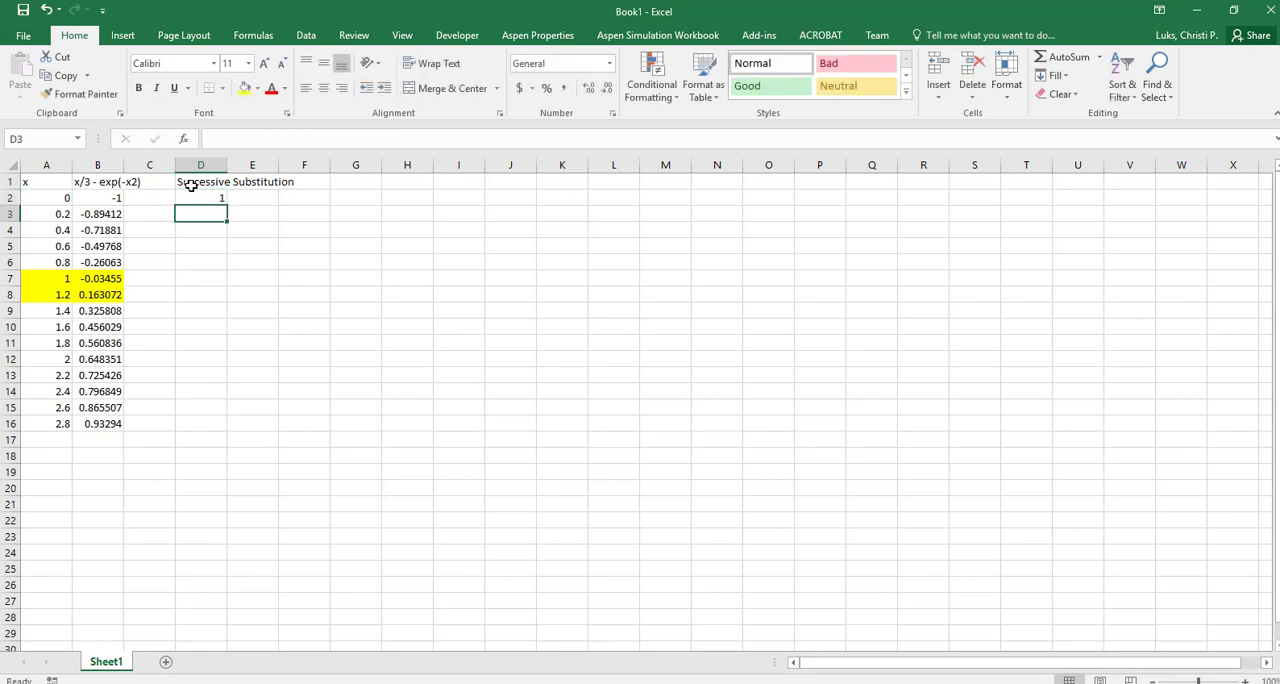
Enter the iteration formula =3*exp(-D2*D2) in cell D3
{"action": "type", "text": "="}
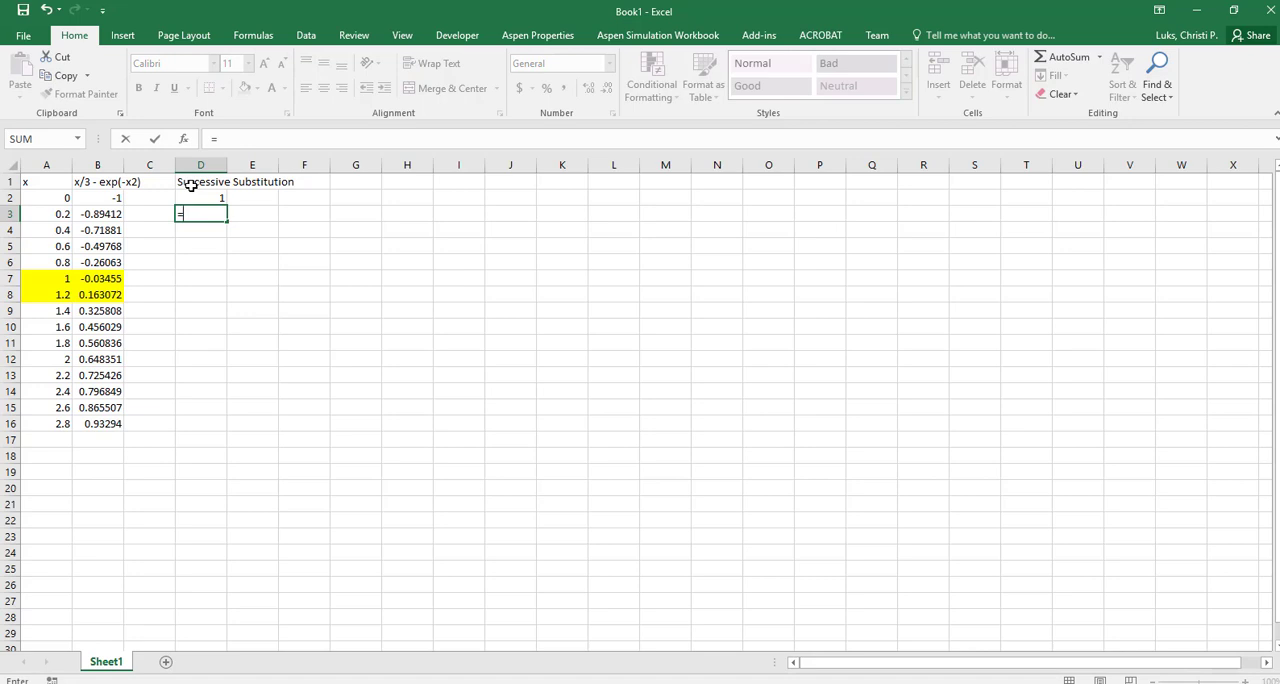
{"action": "key", "text": "Up"}
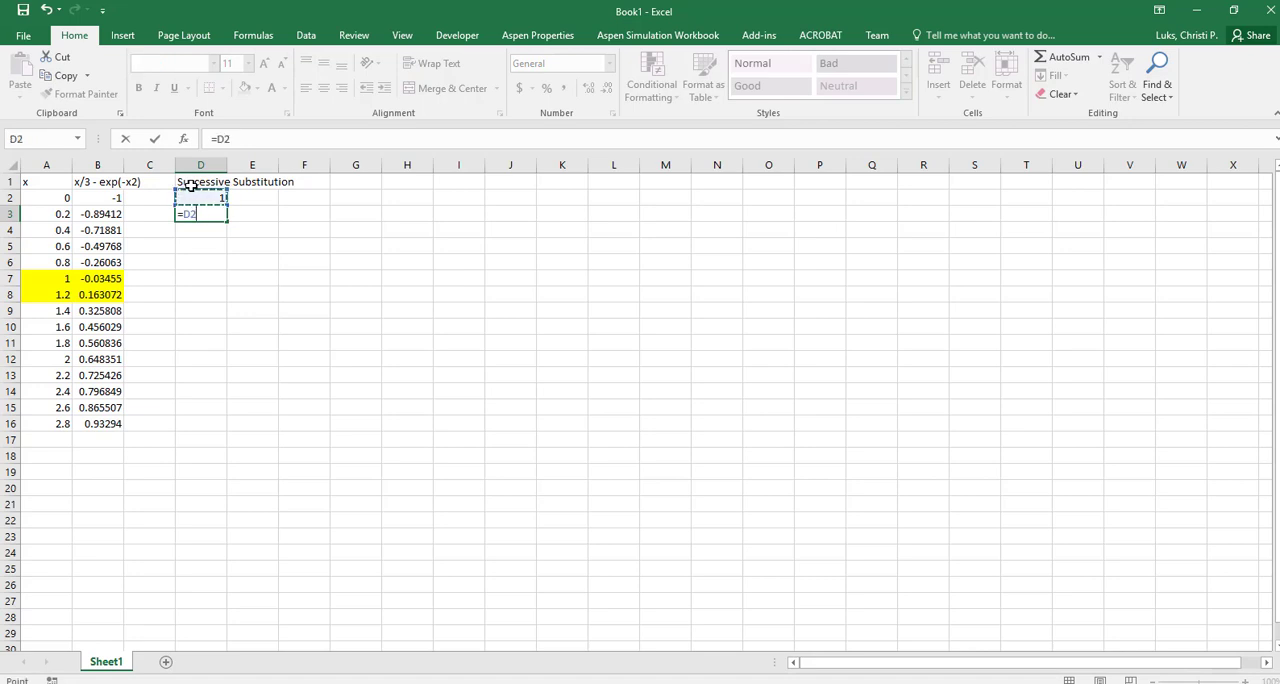
{"action": "key", "text": "BackSpace"}
{"action": "type", "text": "3"}
{"action": "key", "text": "BackSpace"}
{"action": "key", "text": "BackSpace"}
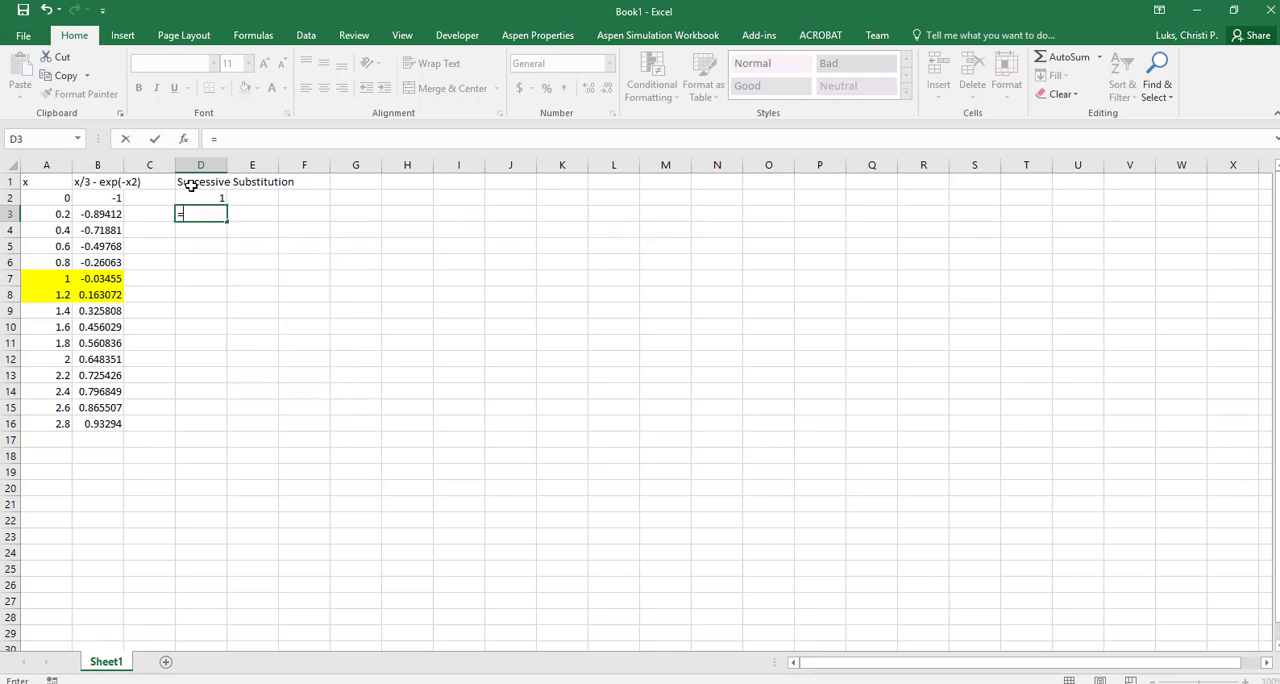
{"action": "type", "text": "3*exp("}
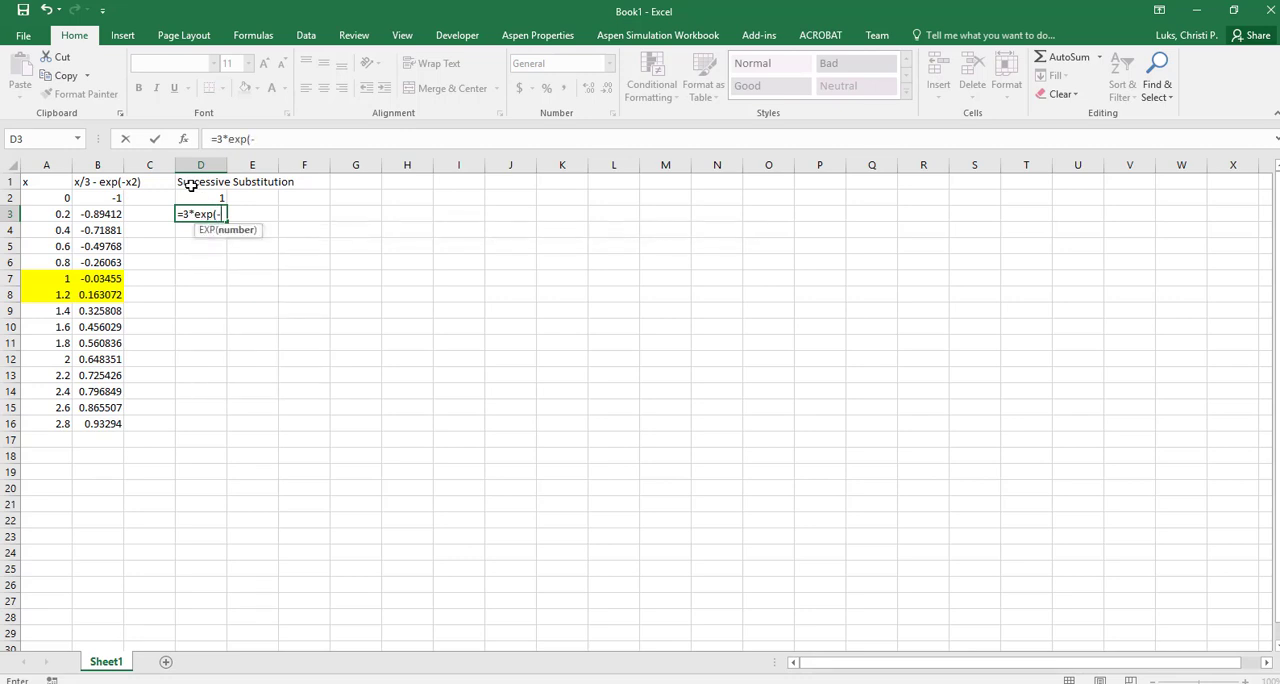
{"action": "type", "text": "-"}
{"action": "left_click", "coordinate": [191, 191]}
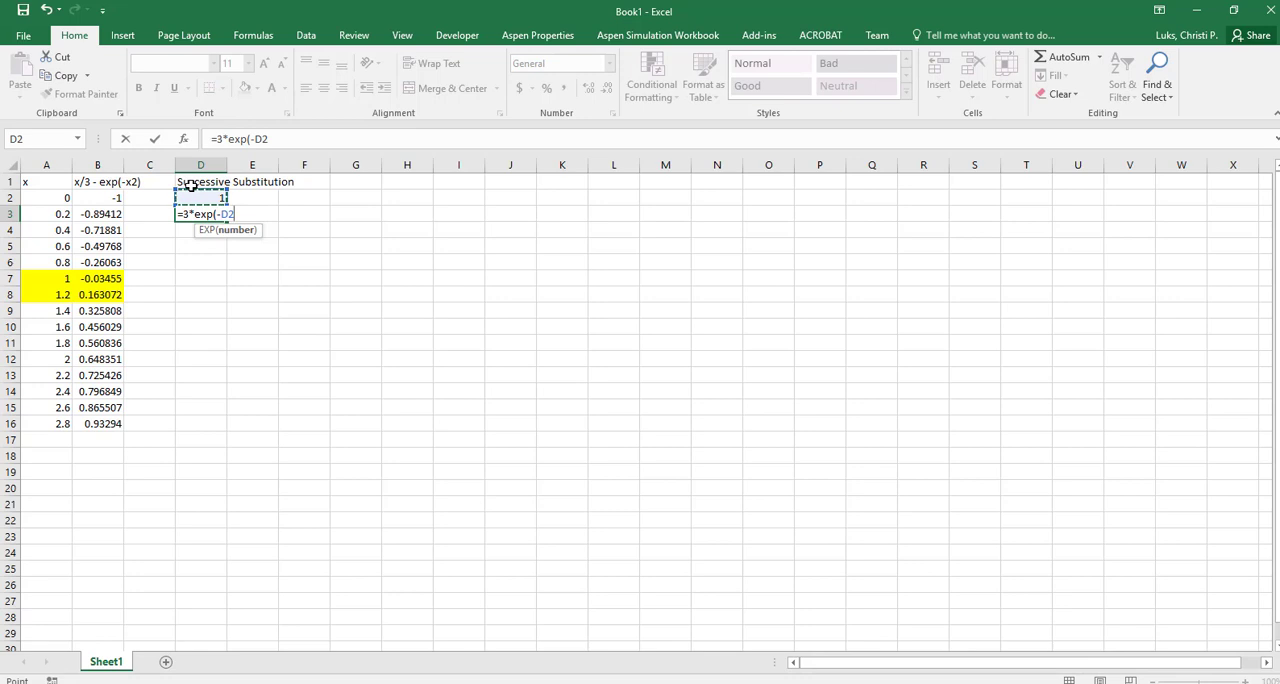
{"action": "type", "text": "*"}
{"action": "left_click", "coordinate": [191, 186]}
{"action": "type", "text": "("}
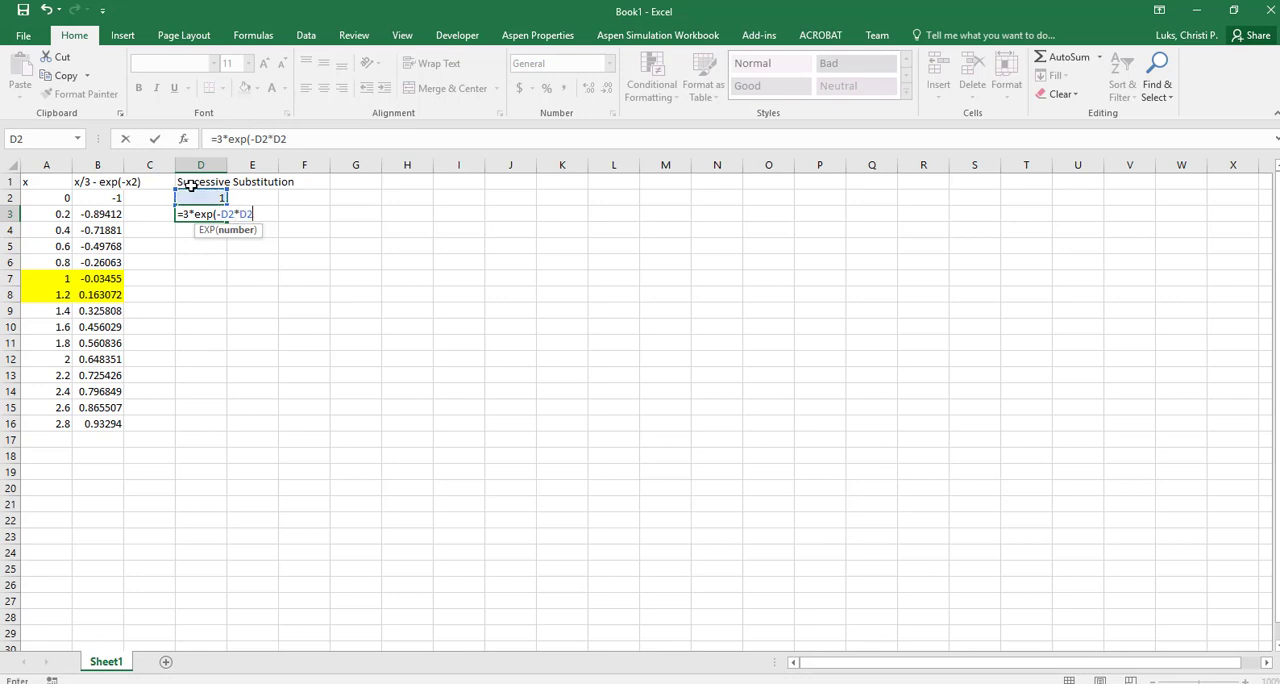
{"action": "key", "text": "Return"}
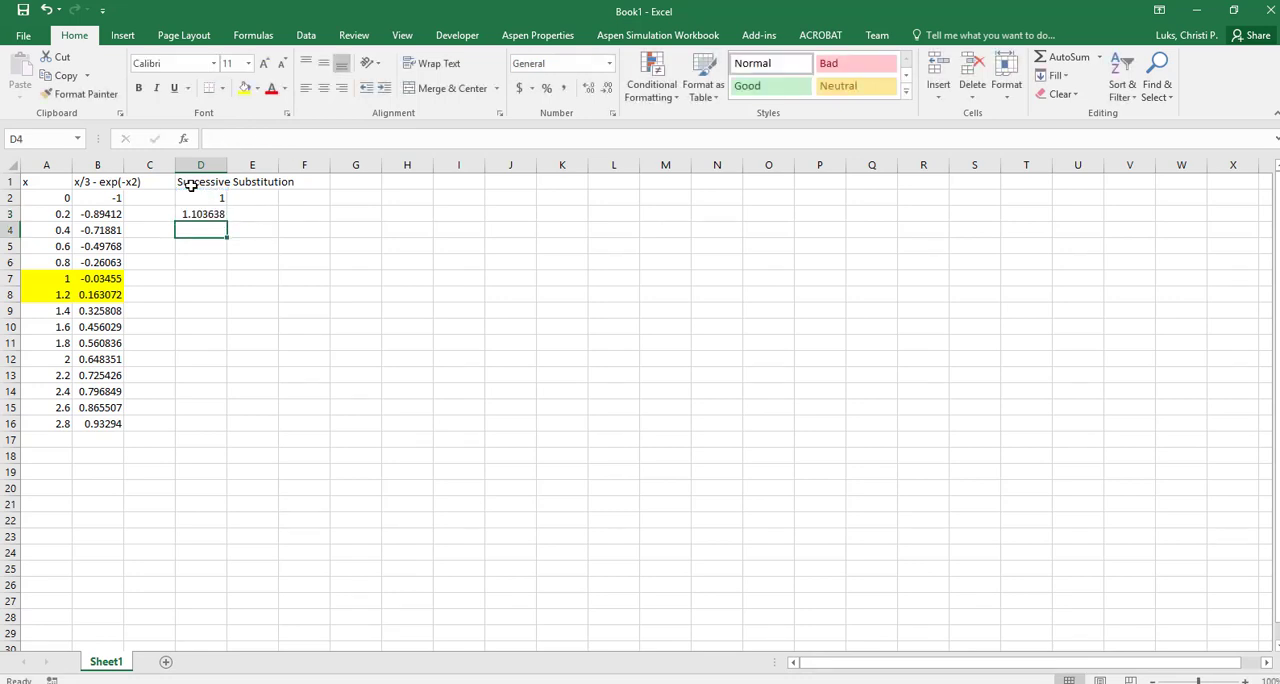
Fill the D3 formula down to D14, and extend the range D2:D14 by autofill down to D22
{"action": "left_click", "coordinate": [199, 210]}
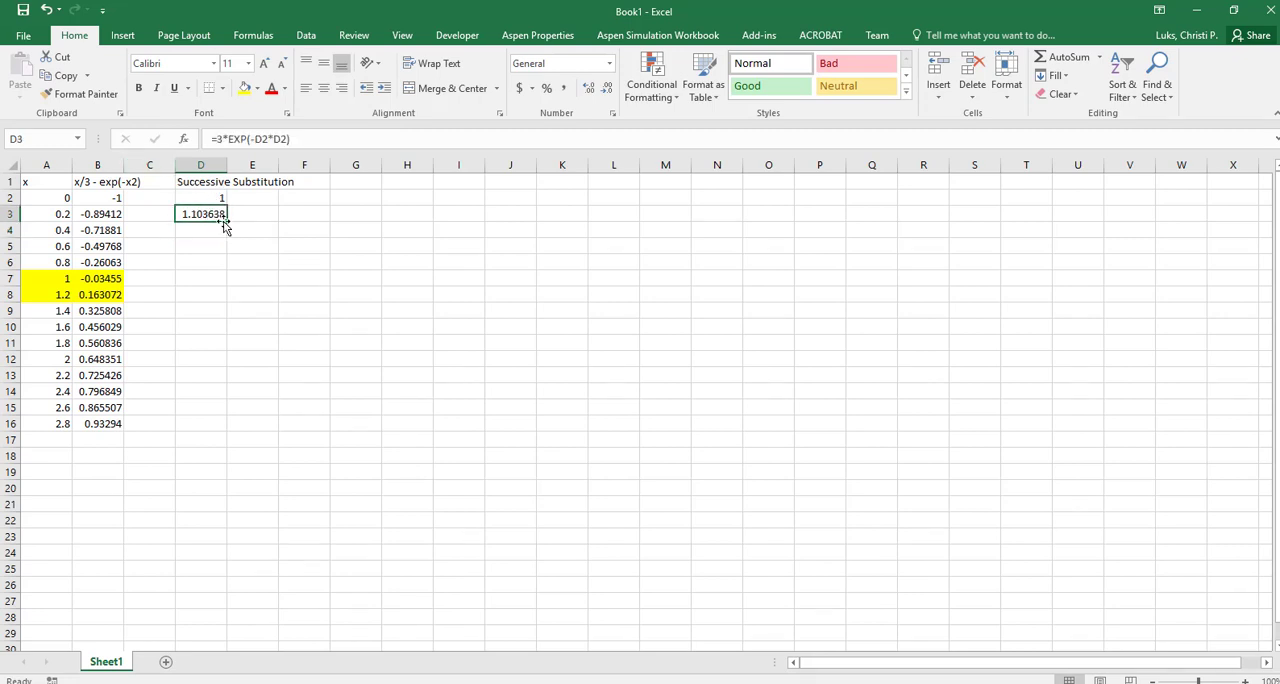
{"action": "left_click_drag", "start_coordinate": [227, 221], "coordinate": [228, 393]}
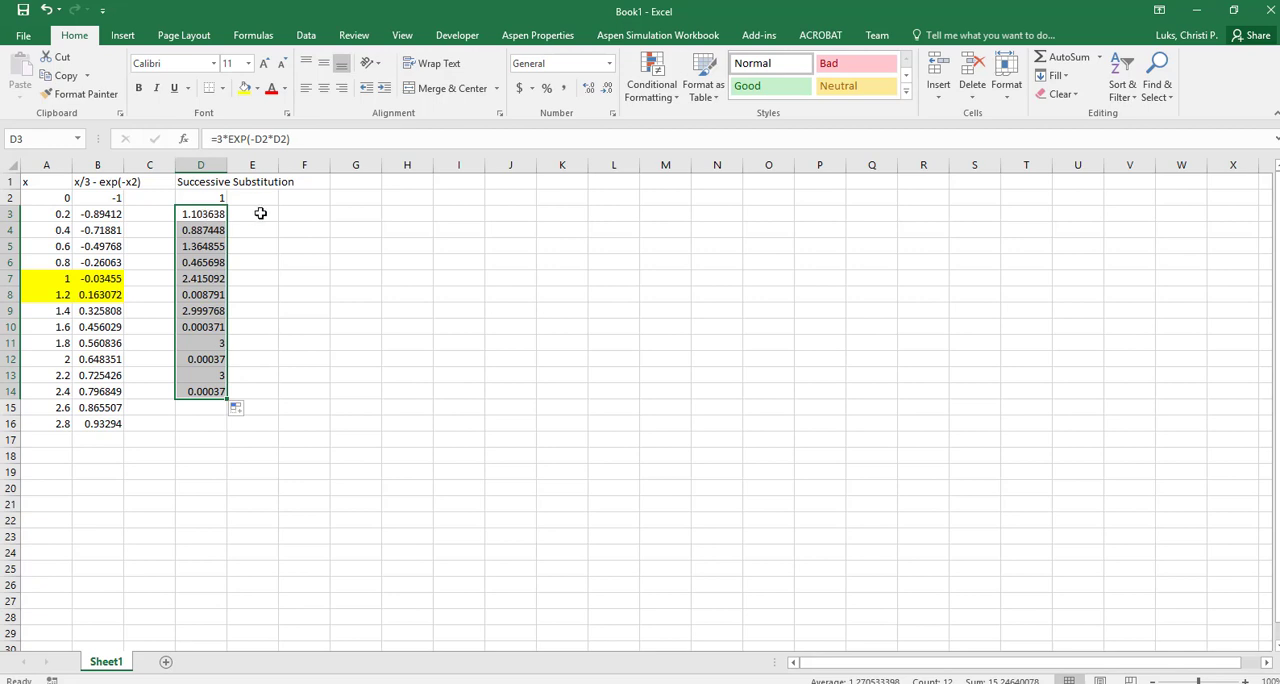
{"action": "left_click", "coordinate": [260, 214]}
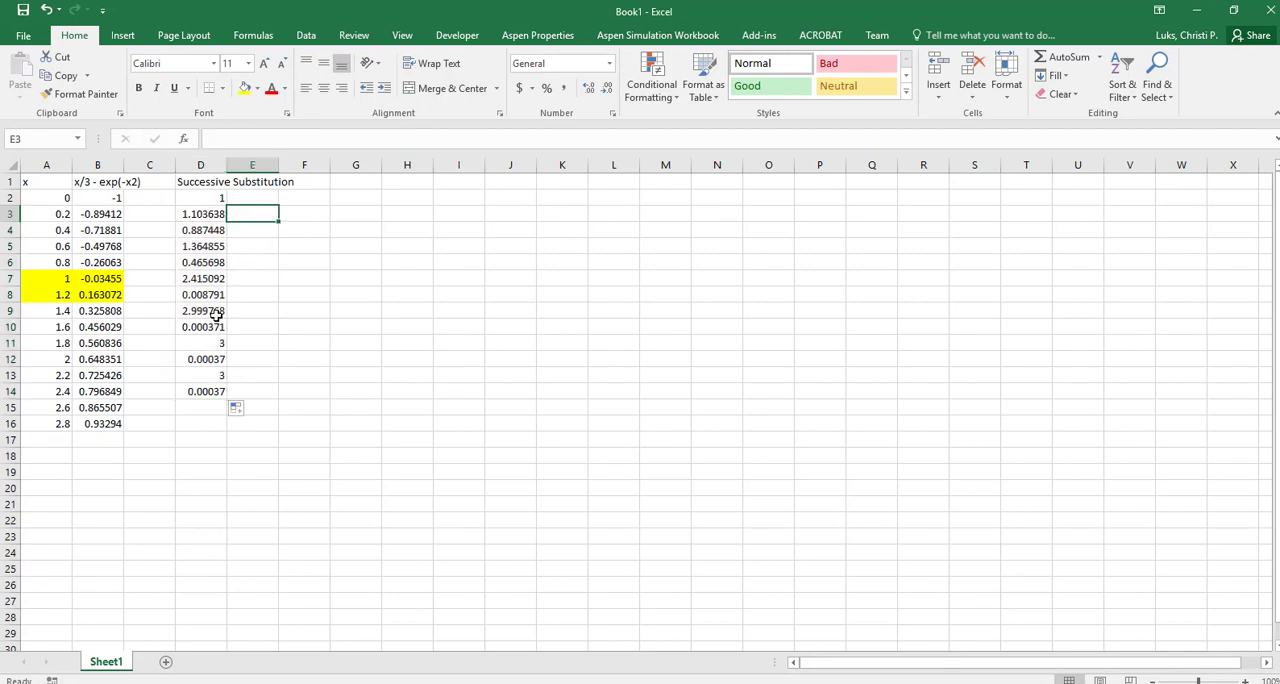
{"action": "left_click_drag", "start_coordinate": [214, 198], "coordinate": [229, 522]}
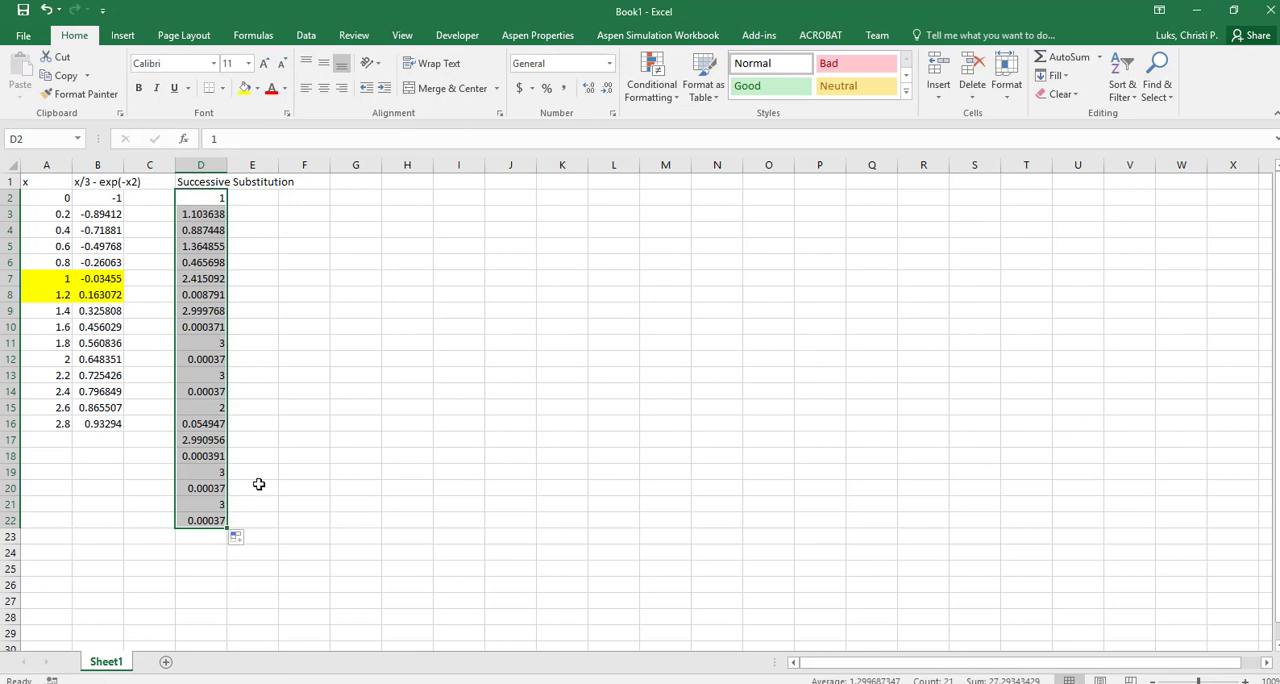
{"action": "left_click", "coordinate": [265, 213]}
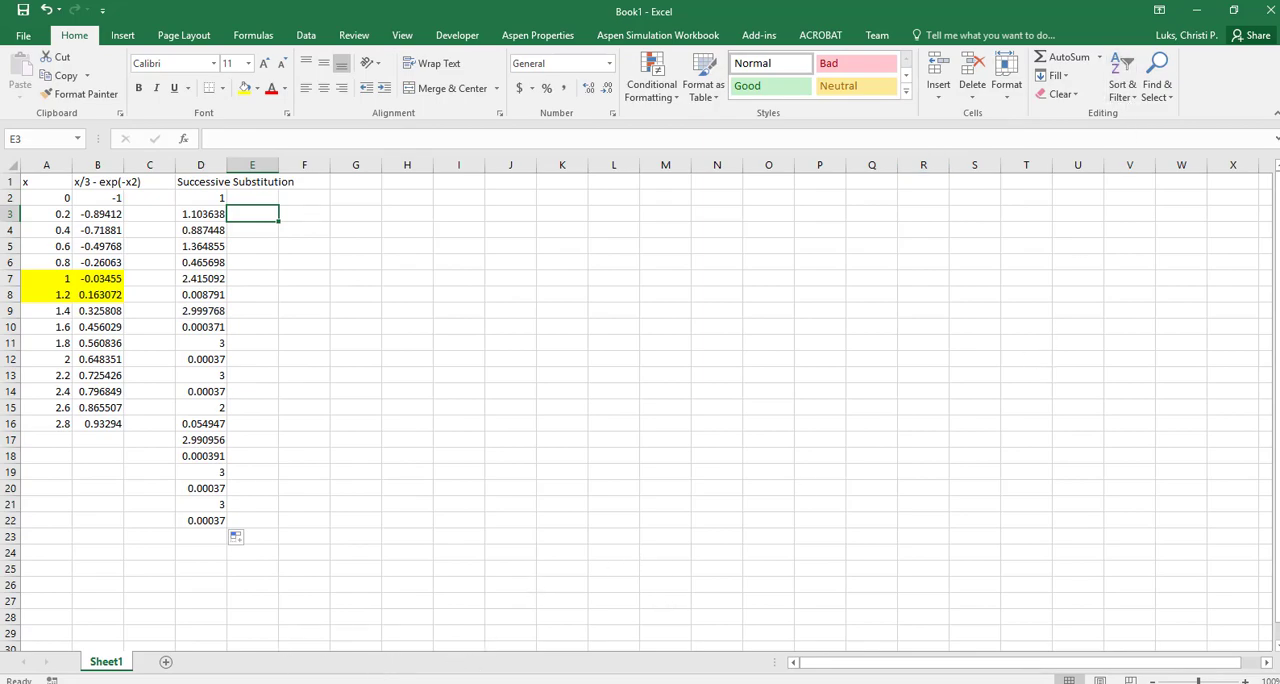
Switch to the PowerPoint slide show, advance to the Example 2 slide to read the rearranged equation, and return to the Excel workbook
{"action": "left_click", "coordinate": [336, 683]}
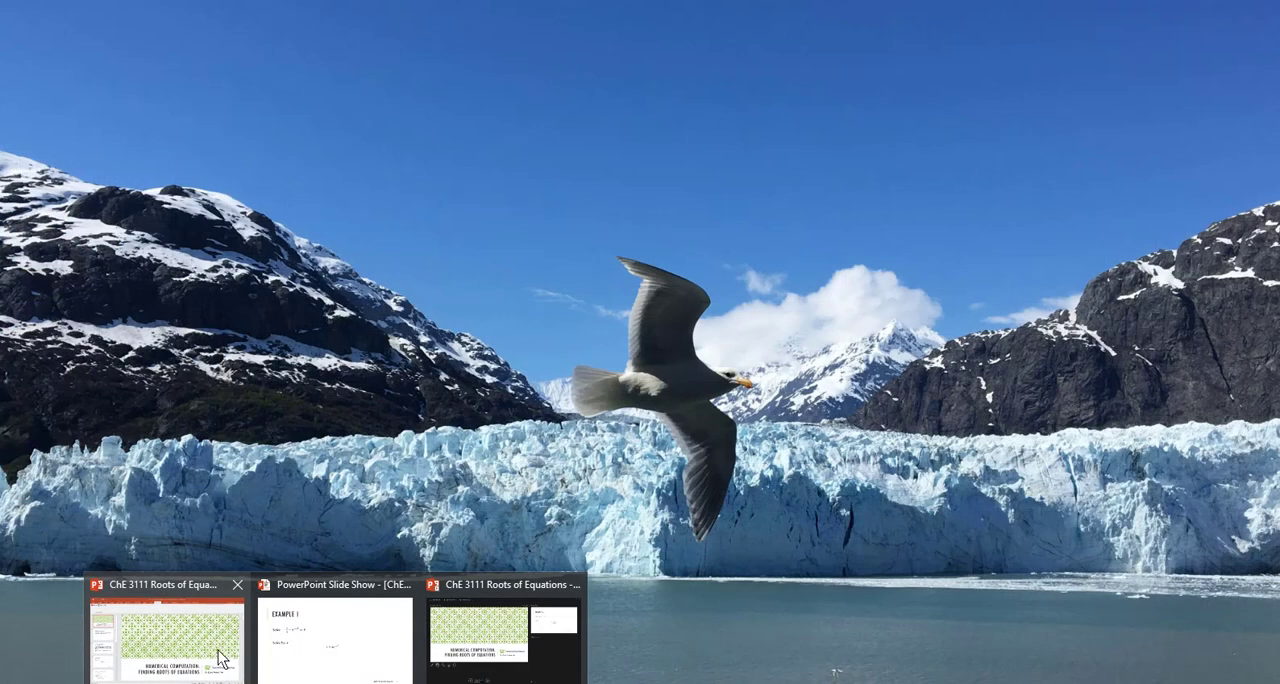
{"action": "left_click", "coordinate": [300, 645]}
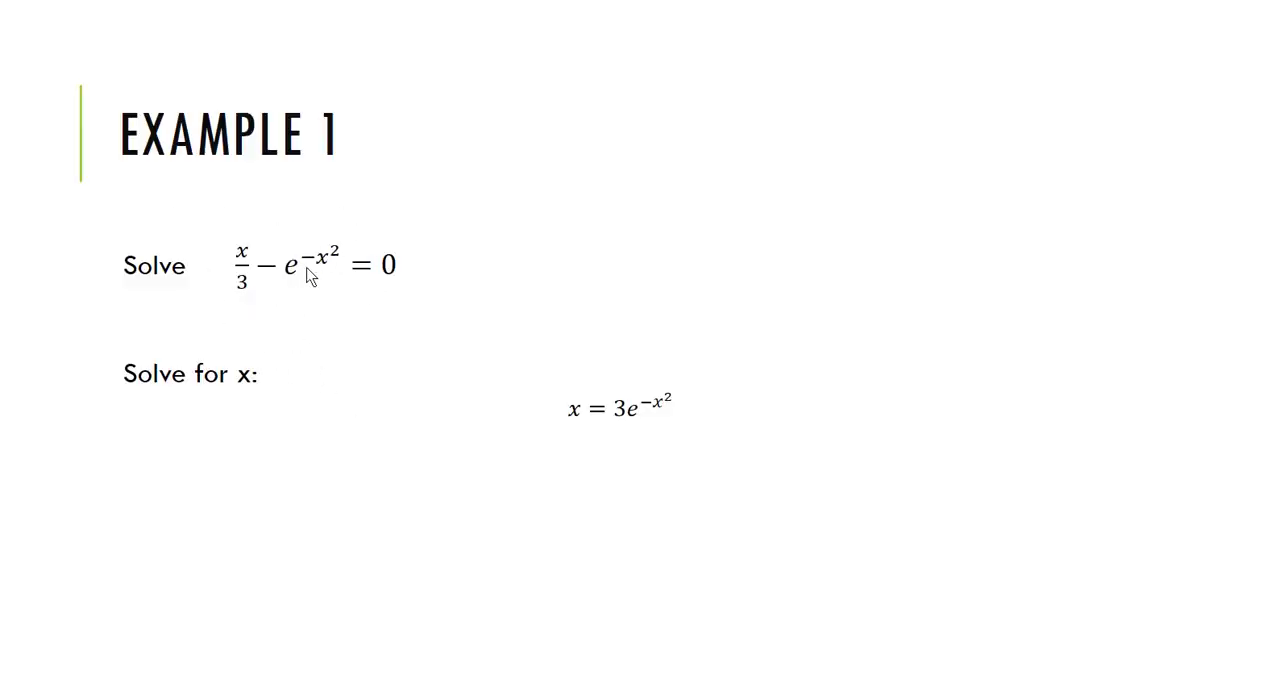
{"action": "key", "text": "Right"}
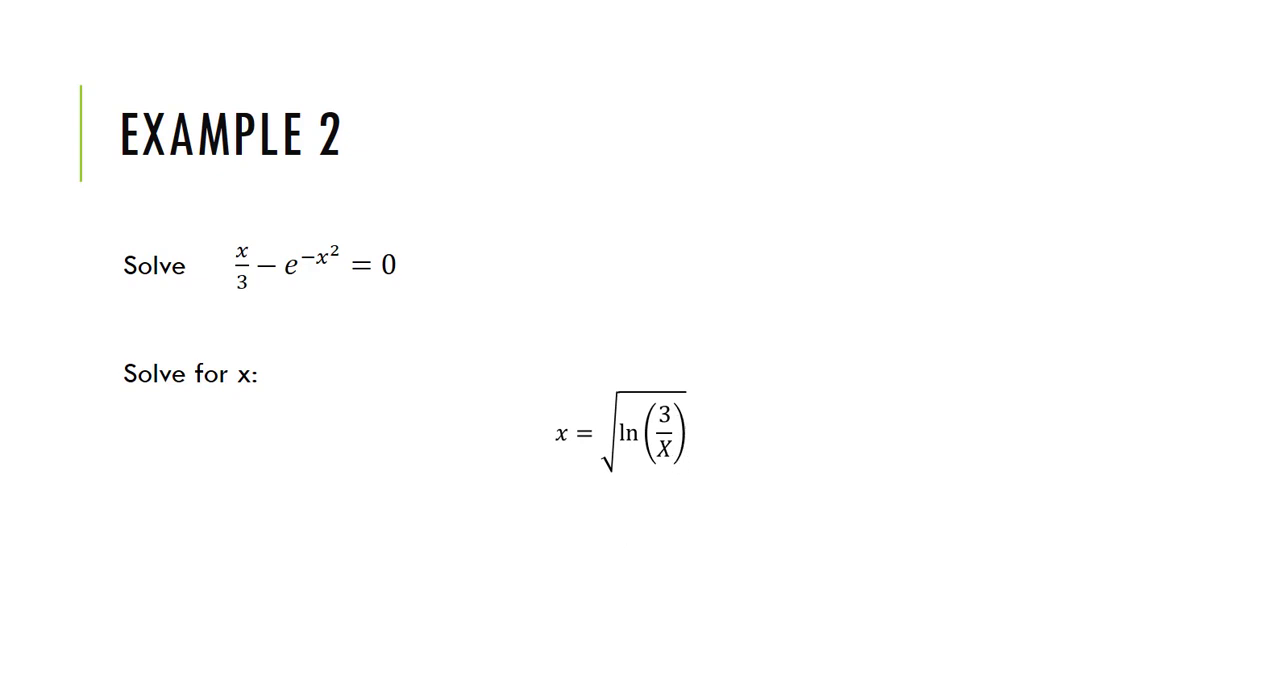
{"action": "key", "text": "alt+Tab"}
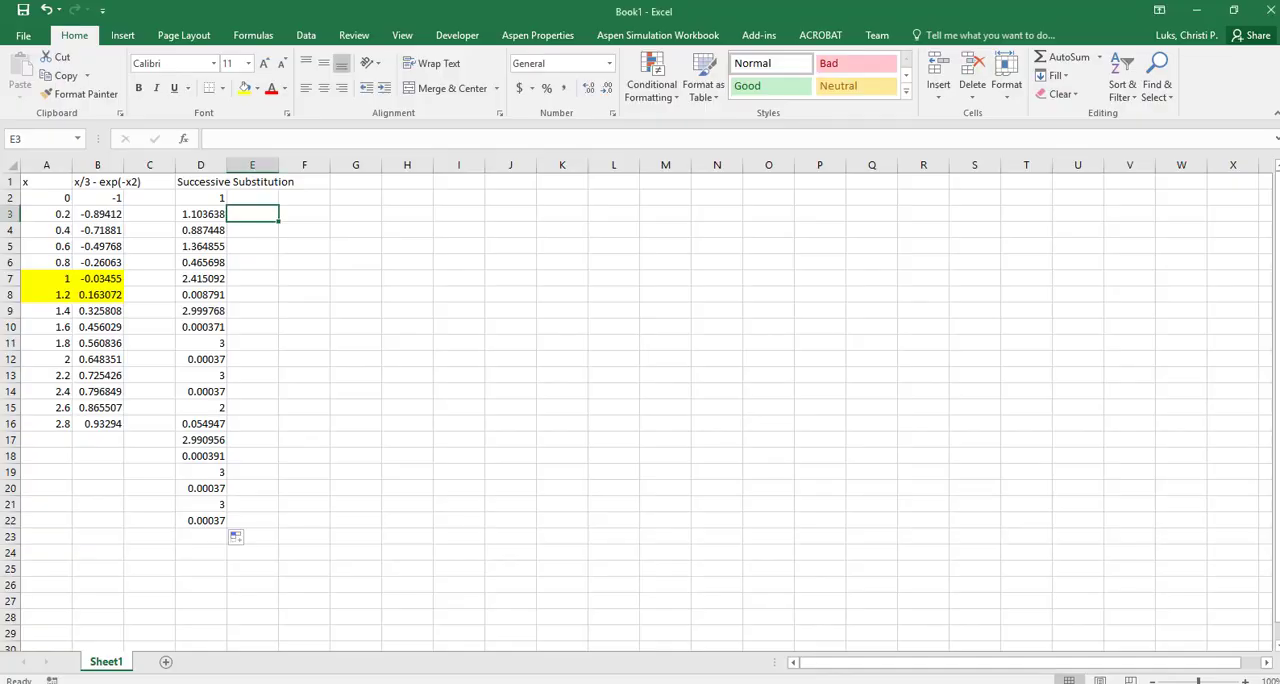
Enter the starting value 1 in cell G2 for a second successive substitution column
{"action": "left_click", "coordinate": [363, 182]}
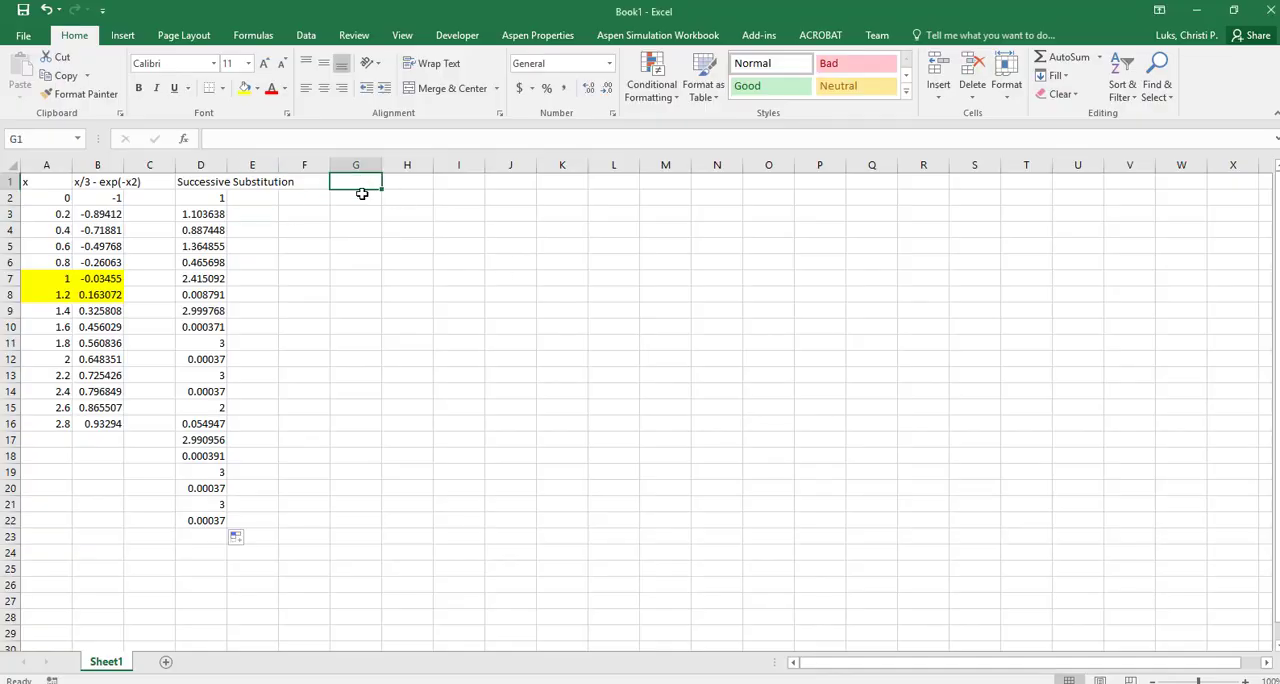
{"action": "left_click", "coordinate": [362, 193]}
{"action": "type", "text": "1"}
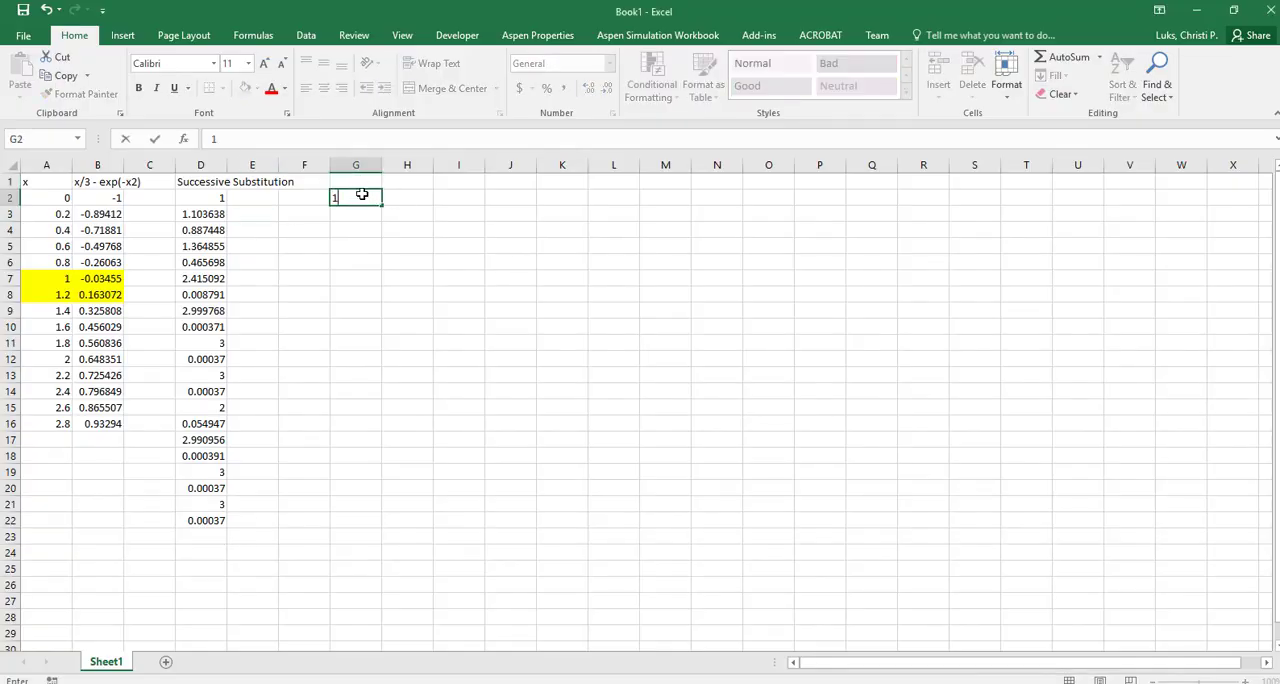
{"action": "key", "text": "Return"}
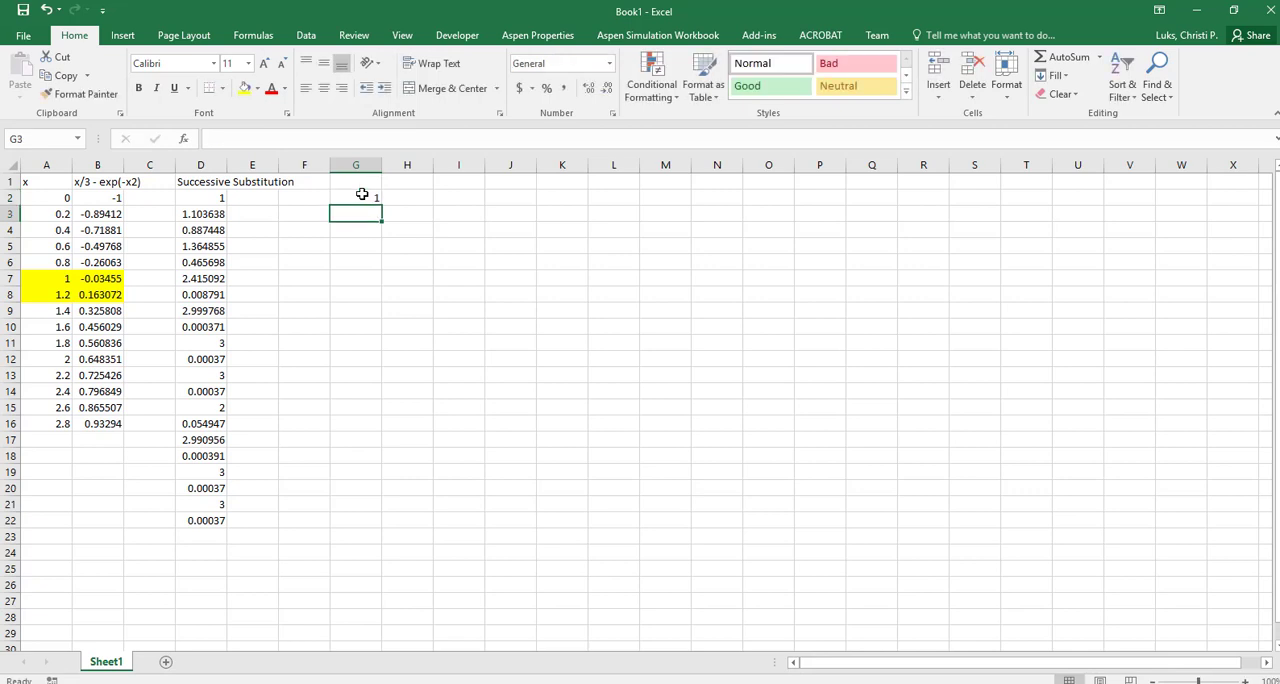
Enter the iteration formula =sqrt(ln(3/G2)) in cell G3
{"action": "type", "text": "jj"}
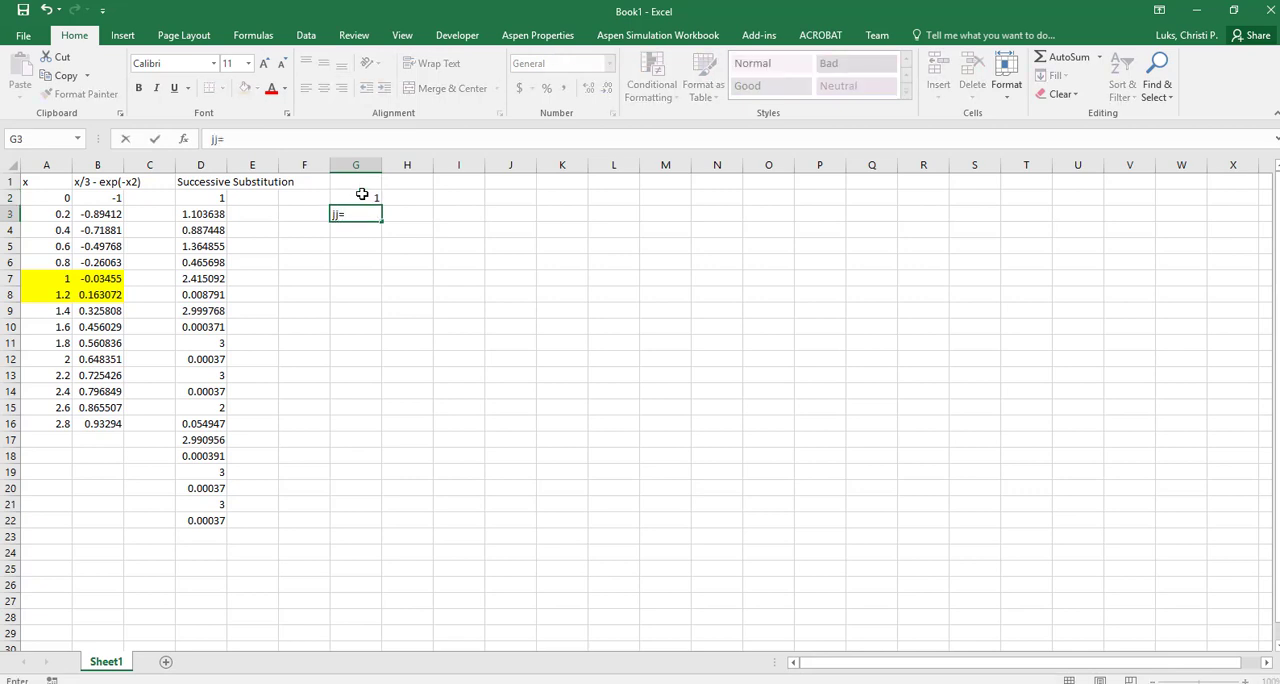
{"action": "type", "text": "="}
{"action": "key", "text": "BackSpace"}
{"action": "key", "text": "BackSpace"}
{"action": "key", "text": "BackSpace"}
{"action": "type", "text": "=sqrt"}
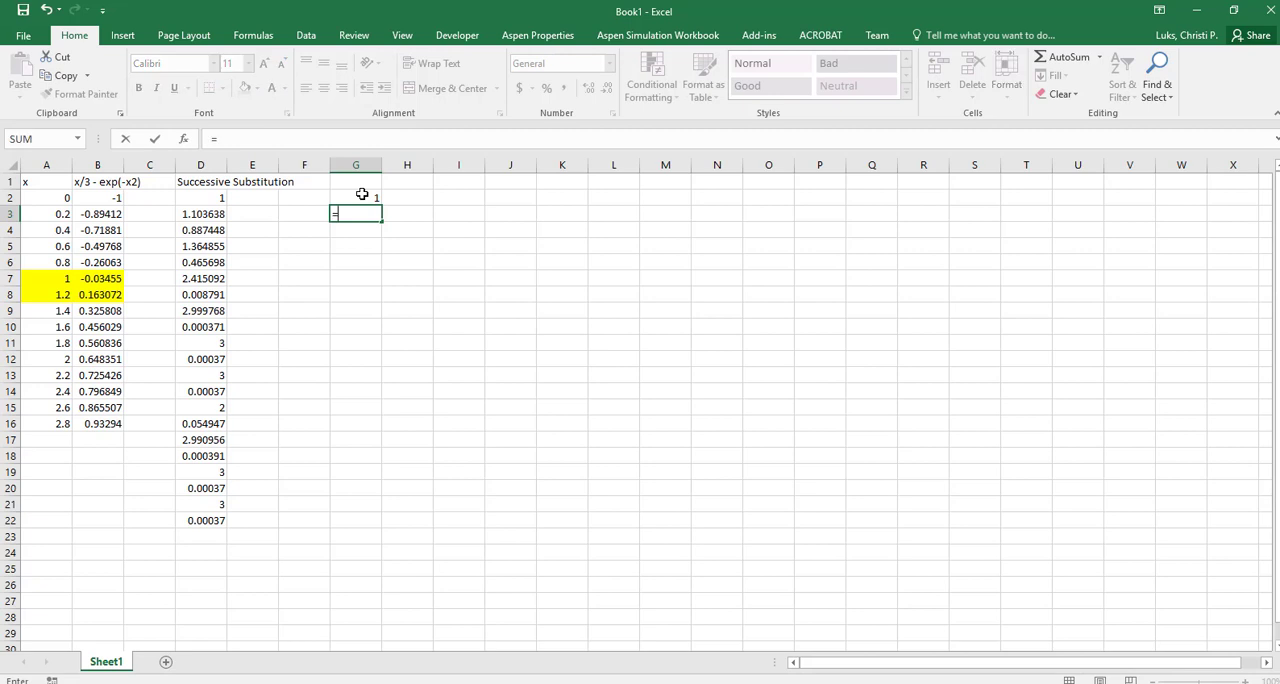
{"action": "type", "text": "("}
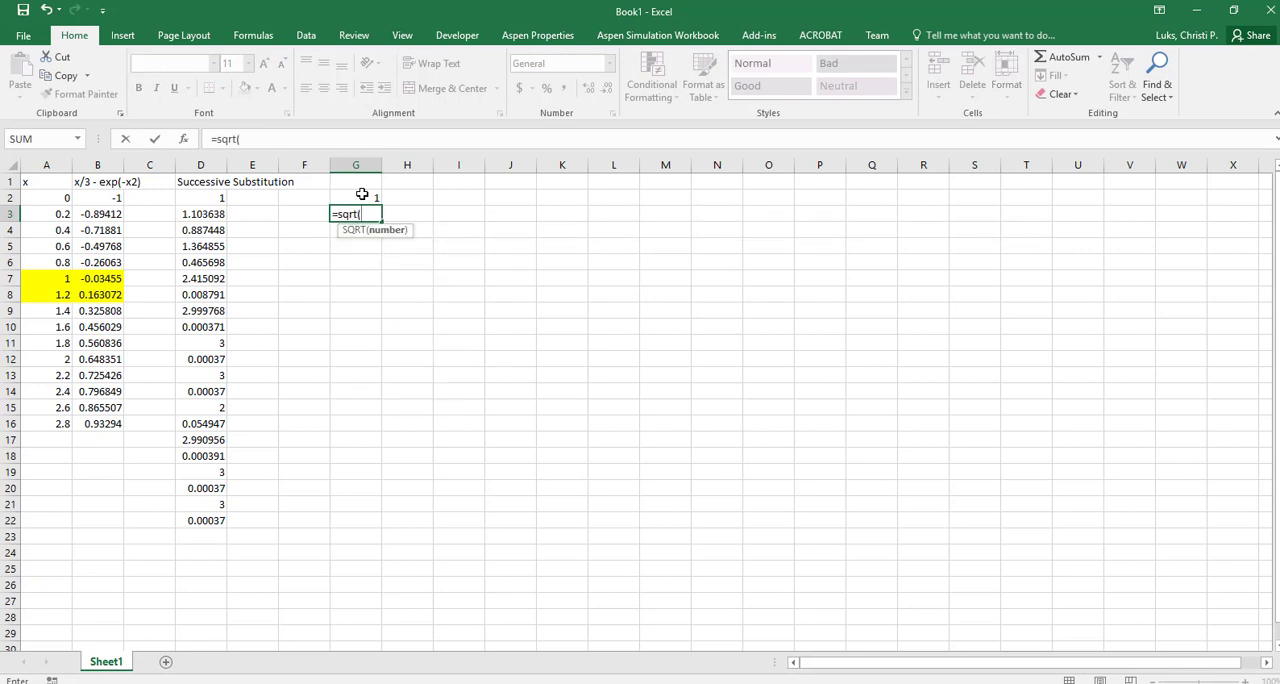
{"action": "type", "text": "ln("}
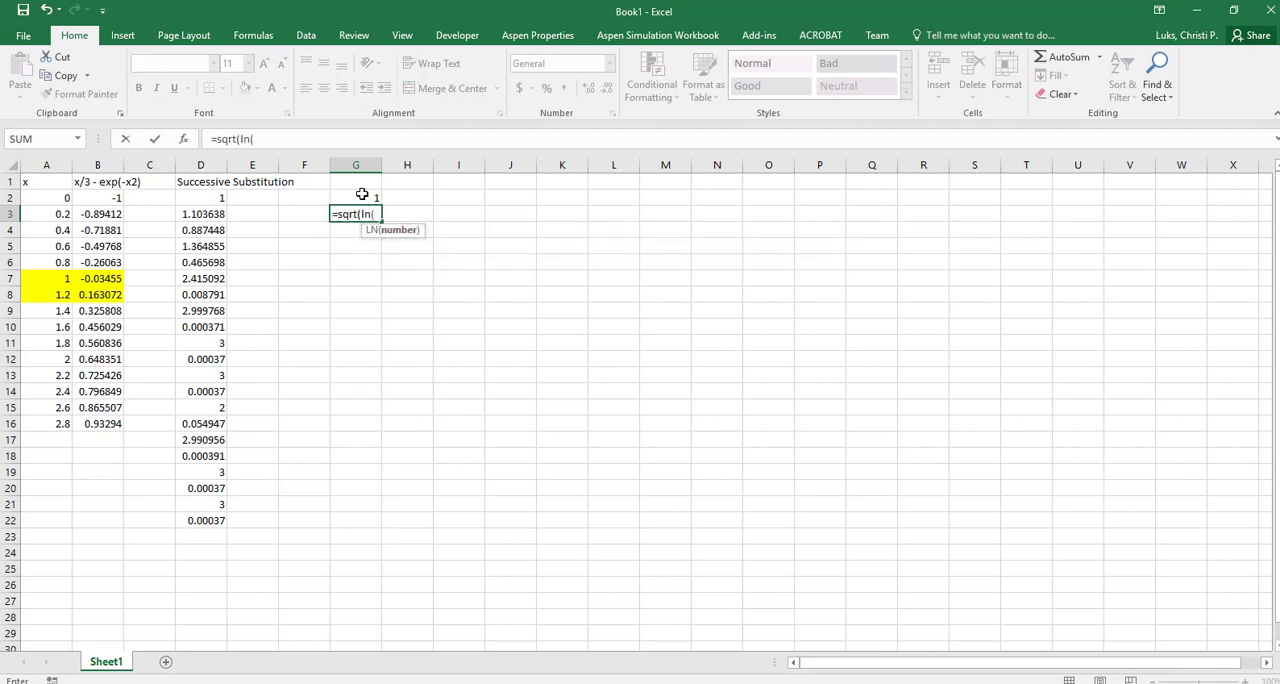
{"action": "type", "text": "3/"}
{"action": "left_click", "coordinate": [362, 196]}
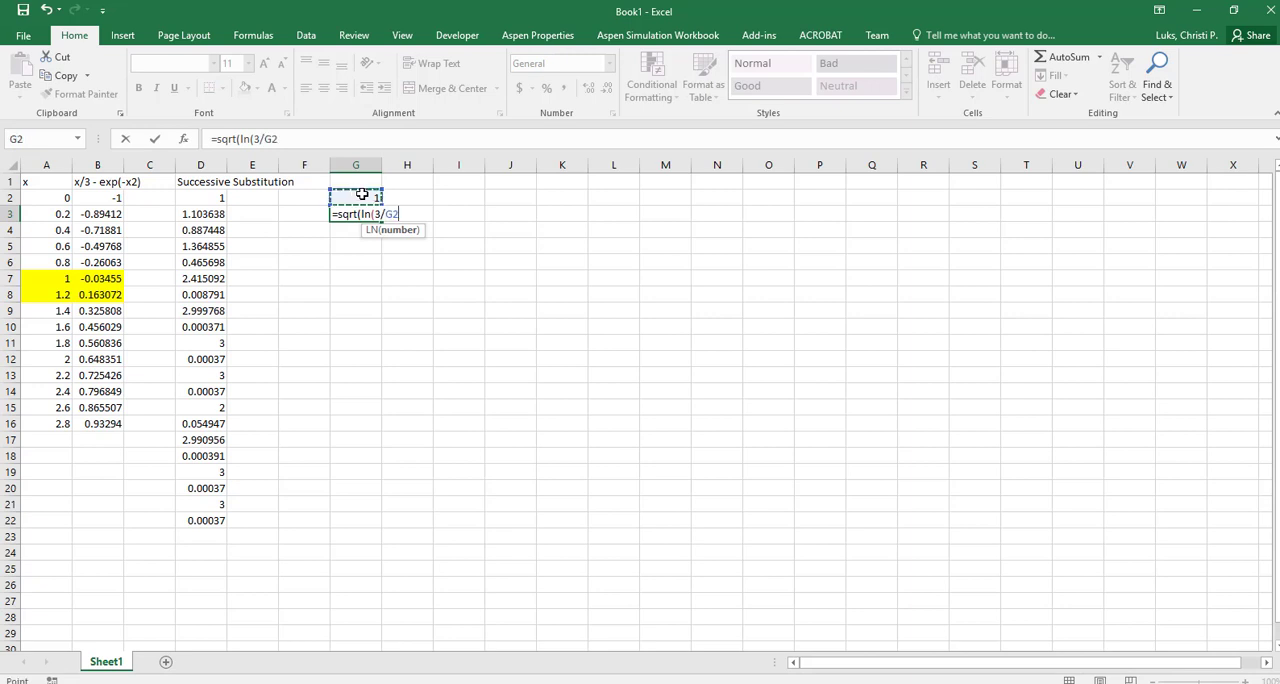
{"action": "type", "text": ")"}
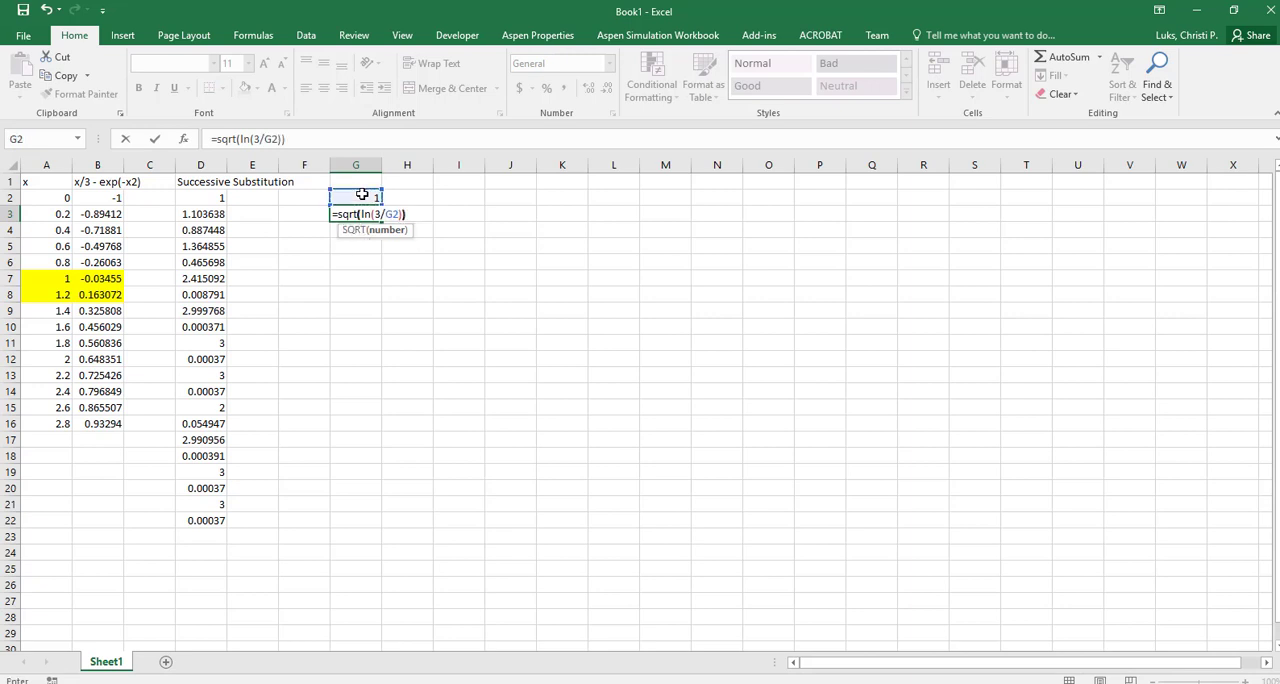
{"action": "type", "text": ")"}
{"action": "key", "text": "Return"}
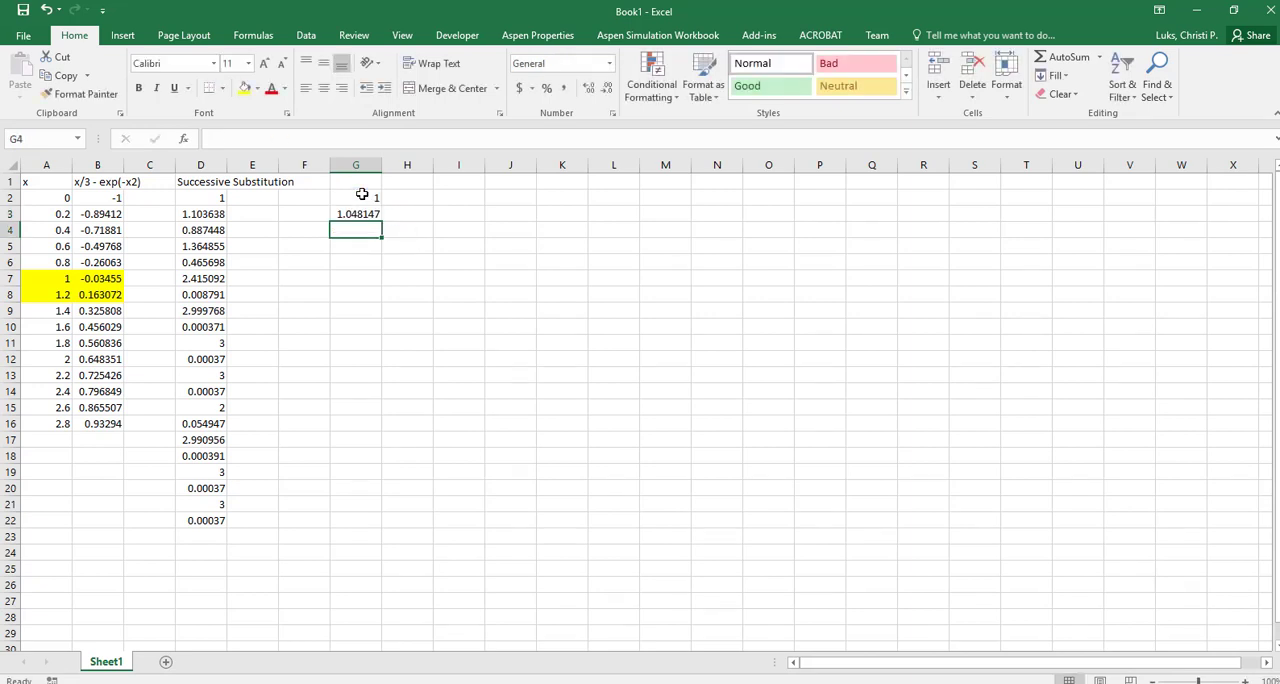
Copy the iteration formula from G3 into the range G4:G17
{"action": "left_click", "coordinate": [362, 208]}
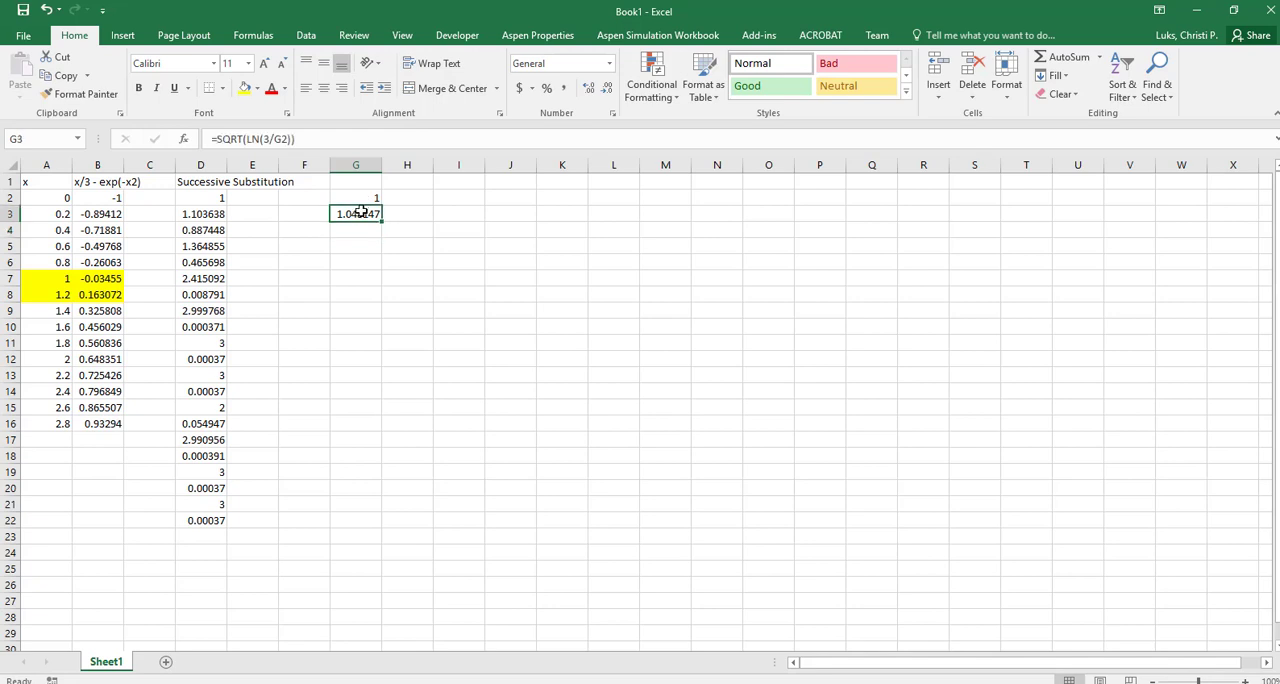
{"action": "key", "text": "ctrl+c"}
{"action": "left_click_drag", "start_coordinate": [362, 230], "coordinate": [357, 441]}
{"action": "key", "text": "ctrl+v"}
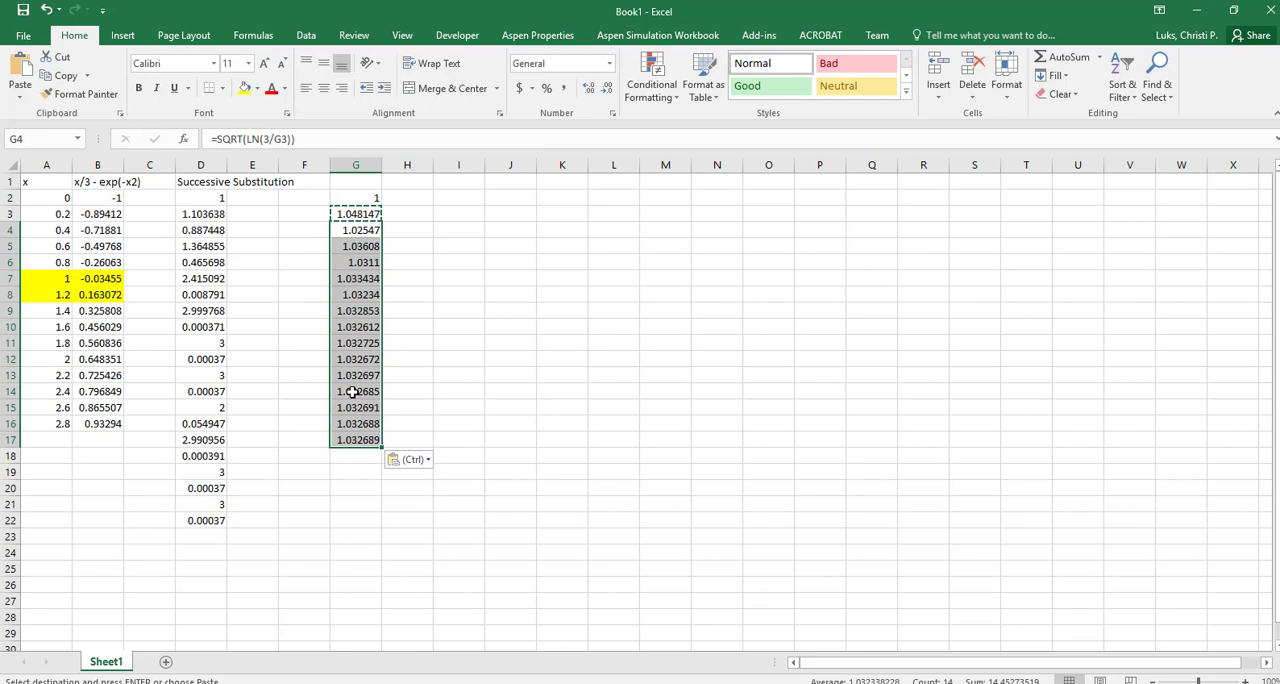
{"action": "left_click", "coordinate": [398, 290]}
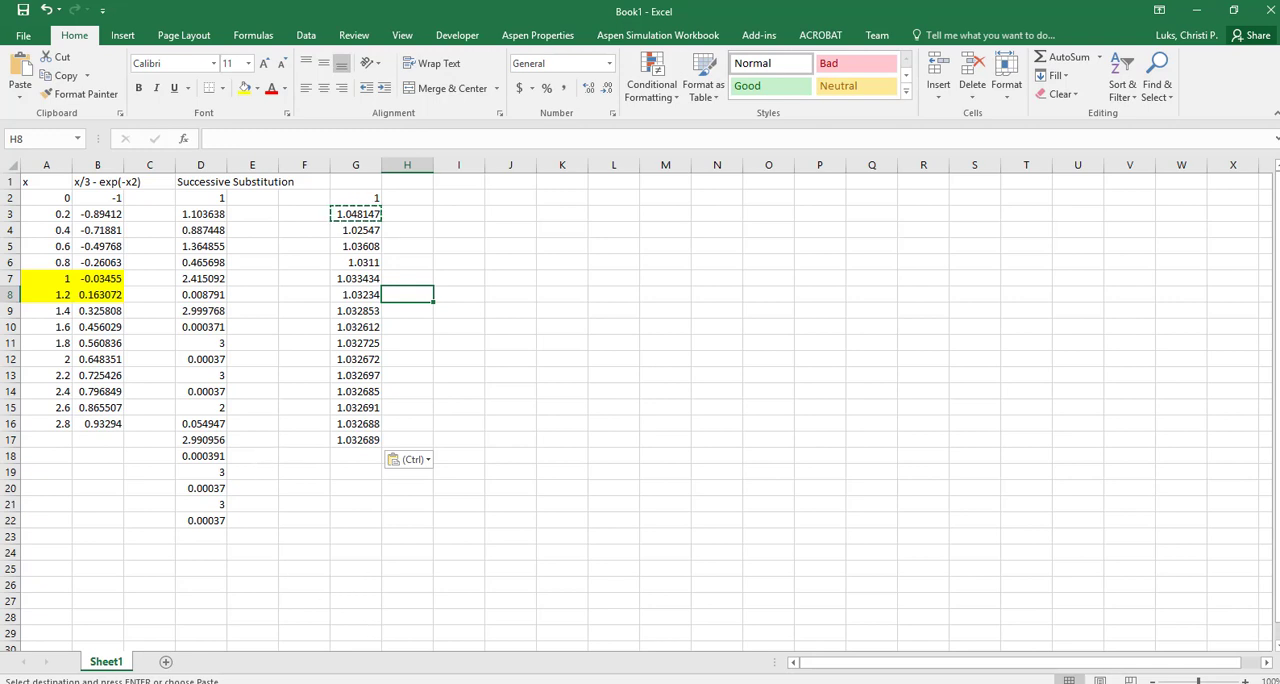
Switch to the PowerPoint slide show and advance past Example 2 to the slide on the cubic EOS
{"action": "mouse_move", "coordinate": [336, 683]}
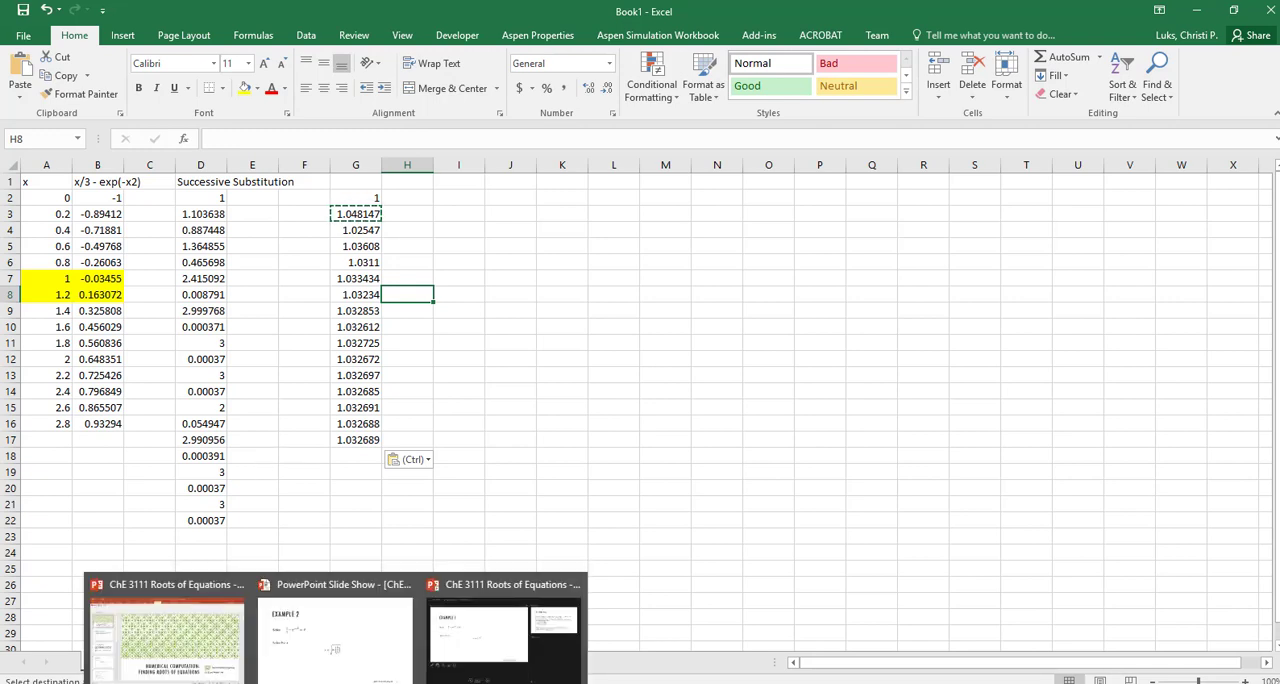
{"action": "left_click", "coordinate": [335, 628]}
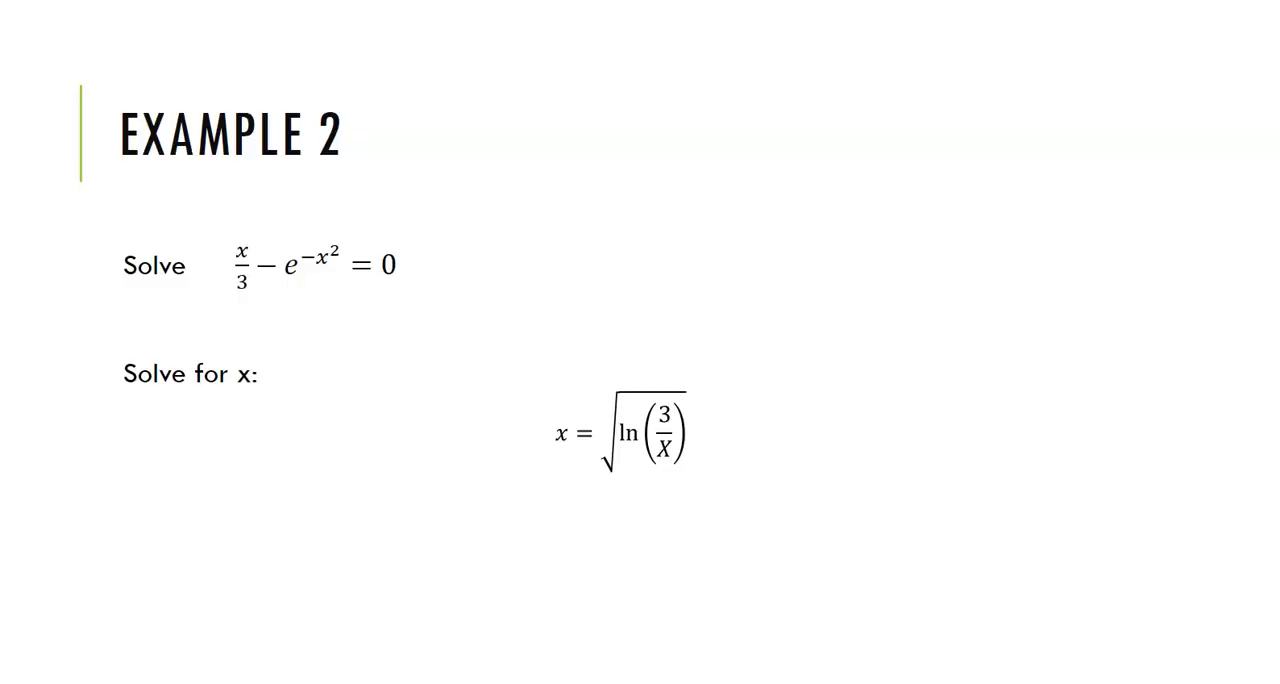
{"action": "key", "text": "Right"}
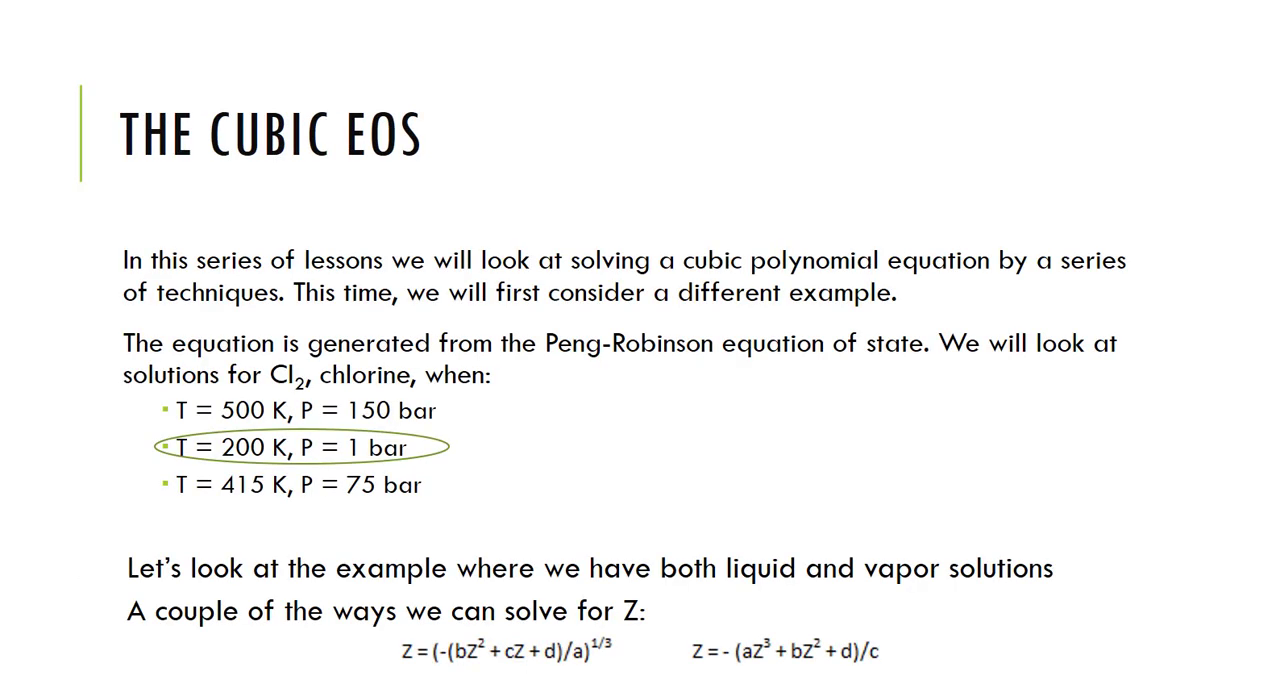